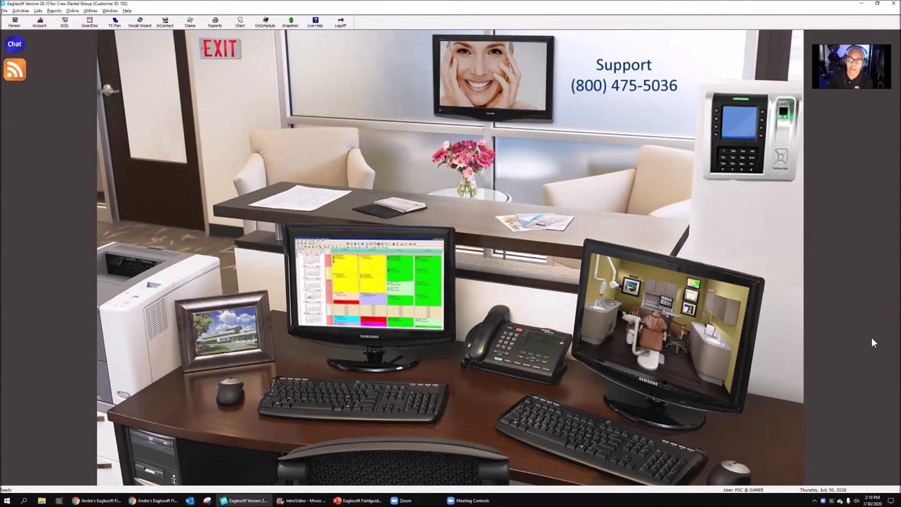
Switch the patient to Clinical Mode and open the Lists menu
{"action": "left_click", "coordinate": [647, 306]}
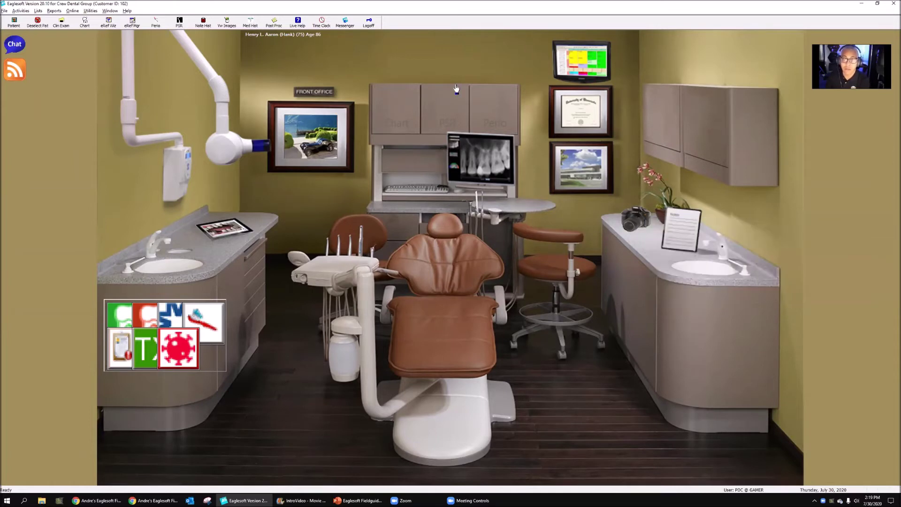
{"action": "left_click", "coordinate": [38, 11]}
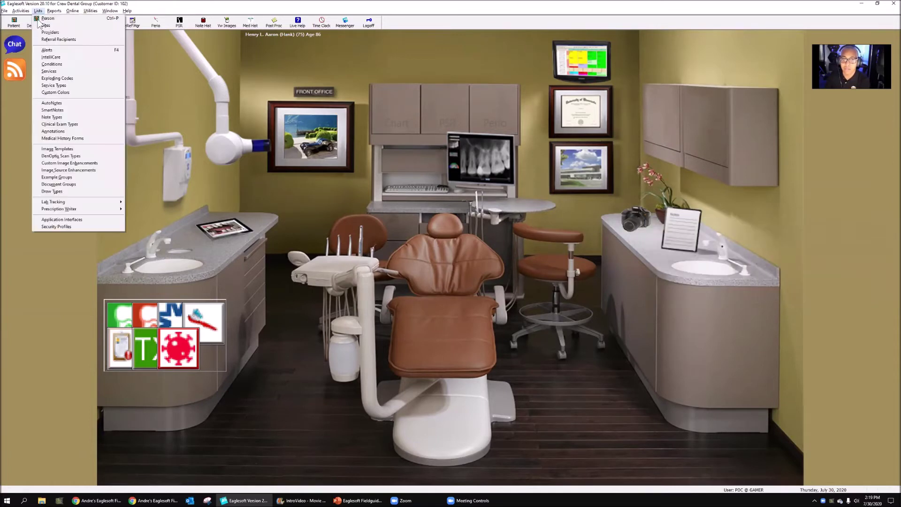
Start a new custom draw type and rename its description to '(Custom) Bar'
{"action": "left_click", "coordinate": [52, 191]}
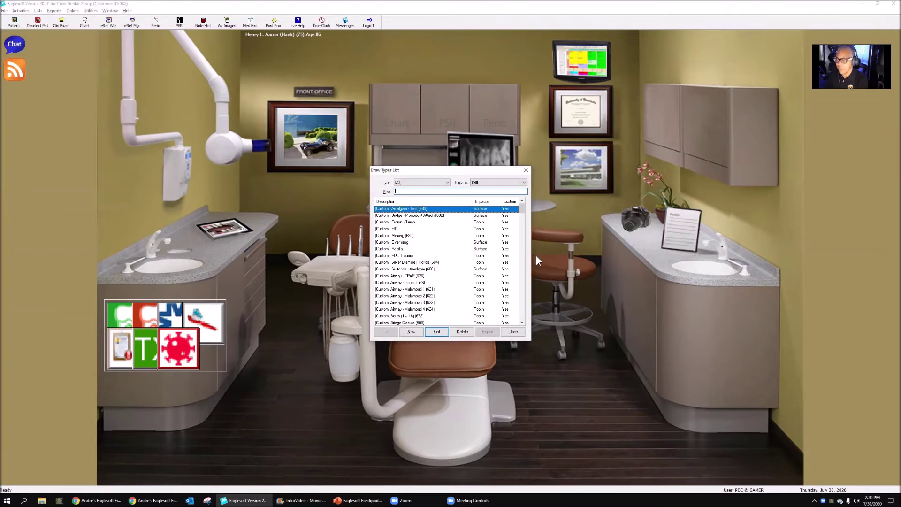
{"action": "left_click", "coordinate": [411, 332]}
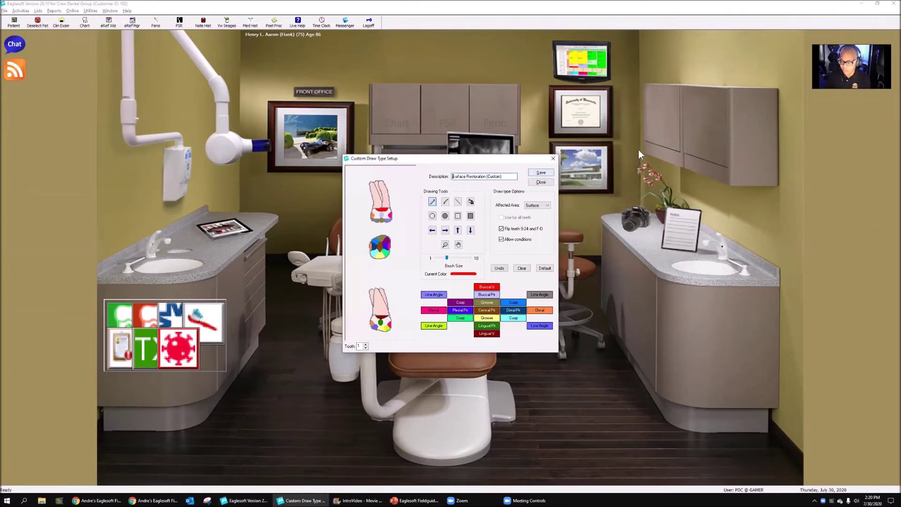
{"action": "left_click_drag", "start_coordinate": [487, 177], "coordinate": [190, 178]}
{"action": "key", "text": "Delete"}
{"action": "left_click", "coordinate": [481, 177]}
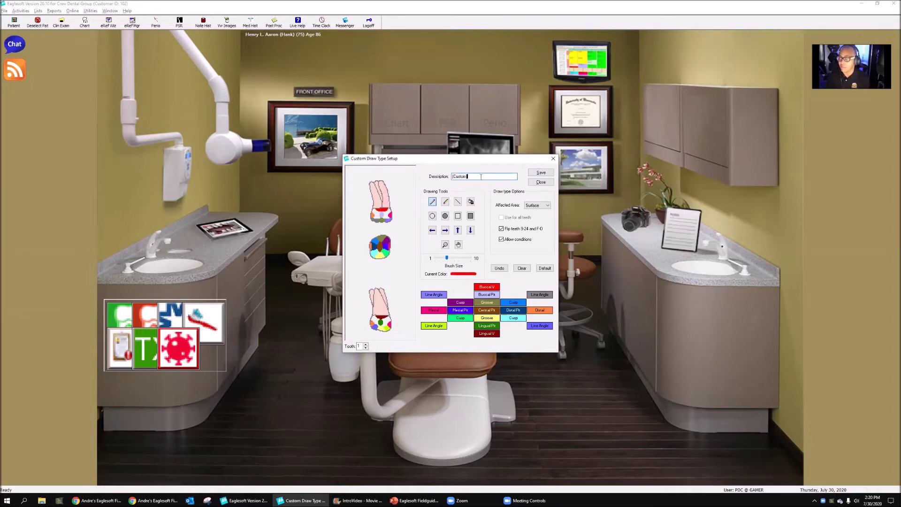
{"action": "type", "text": "Bar"}
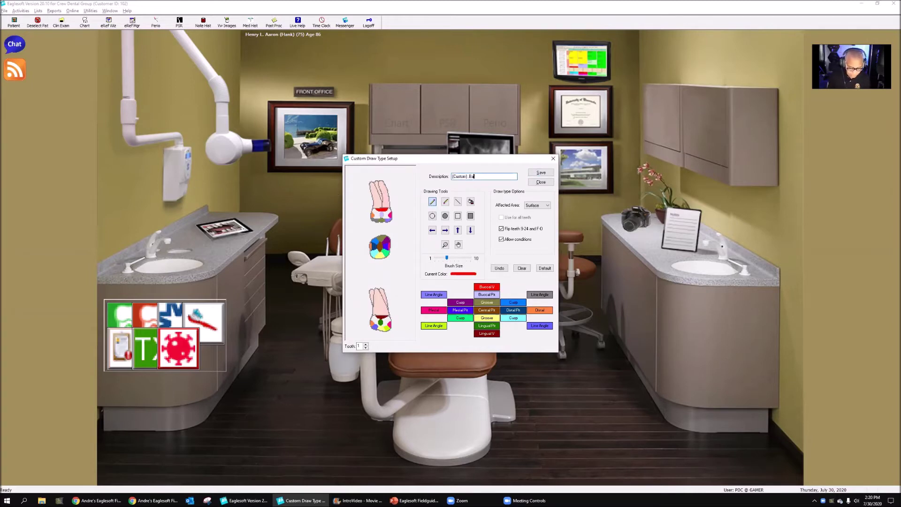
Set Affected Area to Tooth, use one drawing for all teeth, and clear the default fills
{"action": "left_click", "coordinate": [537, 206]}
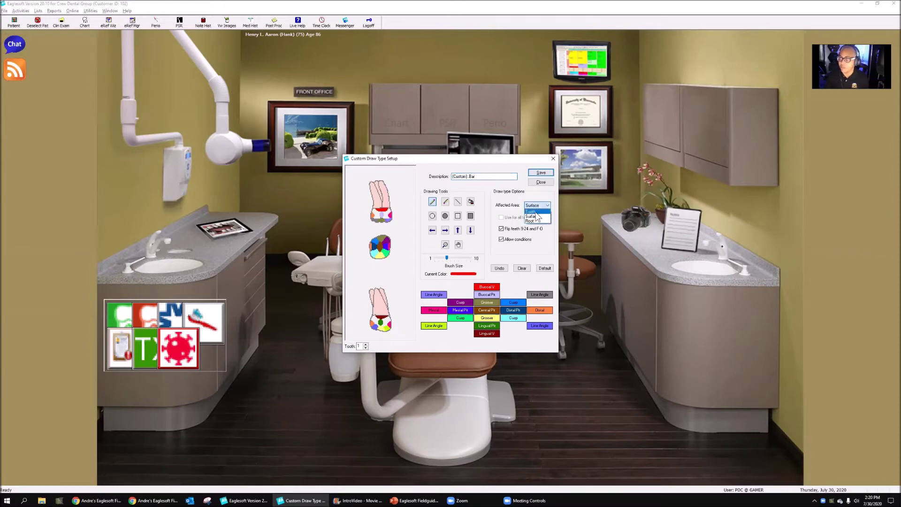
{"action": "left_click", "coordinate": [532, 212]}
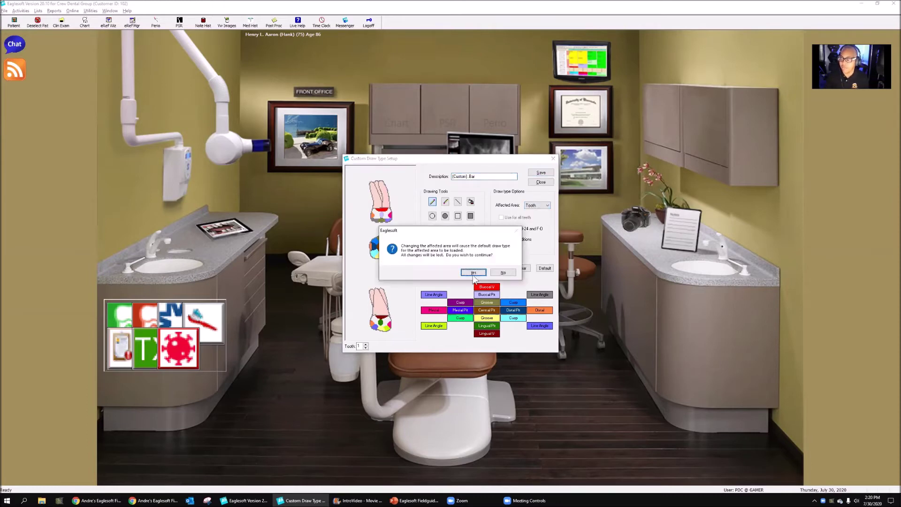
{"action": "left_click", "coordinate": [473, 275]}
{"action": "left_click", "coordinate": [511, 219]}
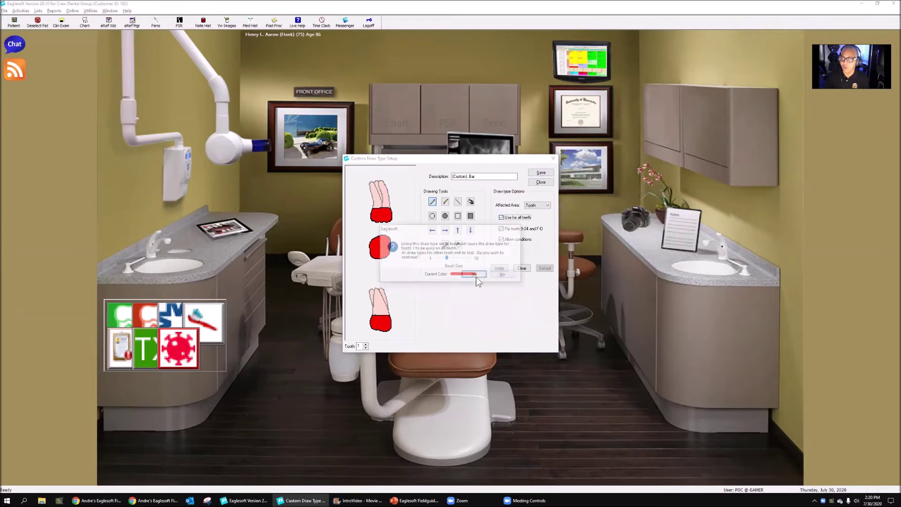
{"action": "left_click", "coordinate": [474, 276]}
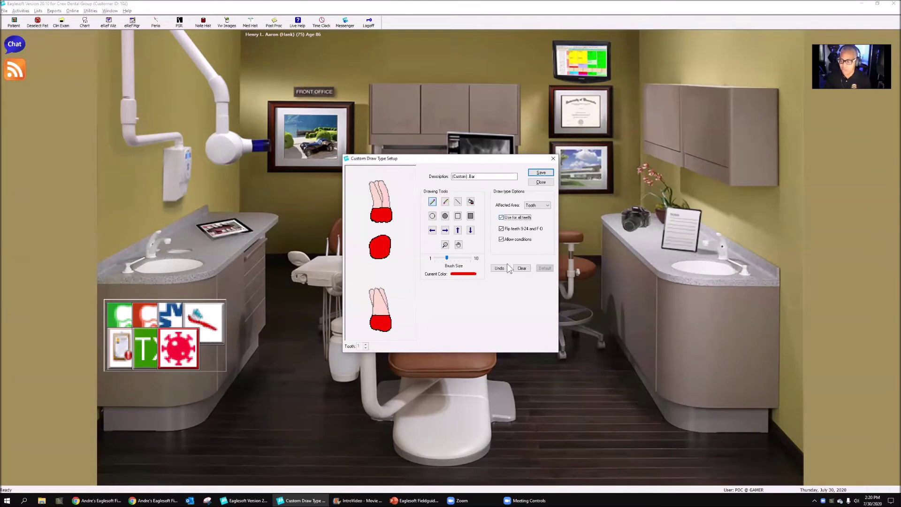
{"action": "left_click", "coordinate": [523, 269]}
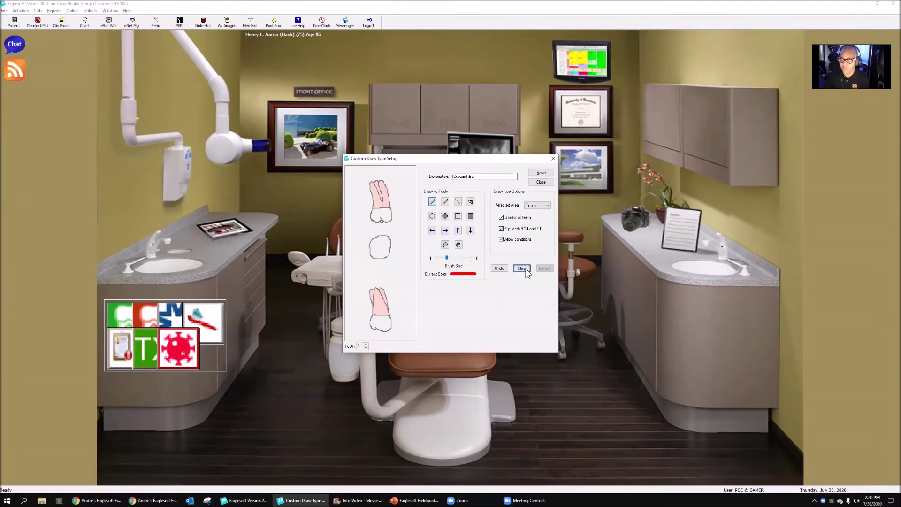
Save the (Custom) Bar draw type and reopen it with the filled rectangle tool
{"action": "left_click", "coordinate": [542, 172]}
{"action": "left_click", "coordinate": [540, 183]}
{"action": "left_click", "coordinate": [437, 332]}
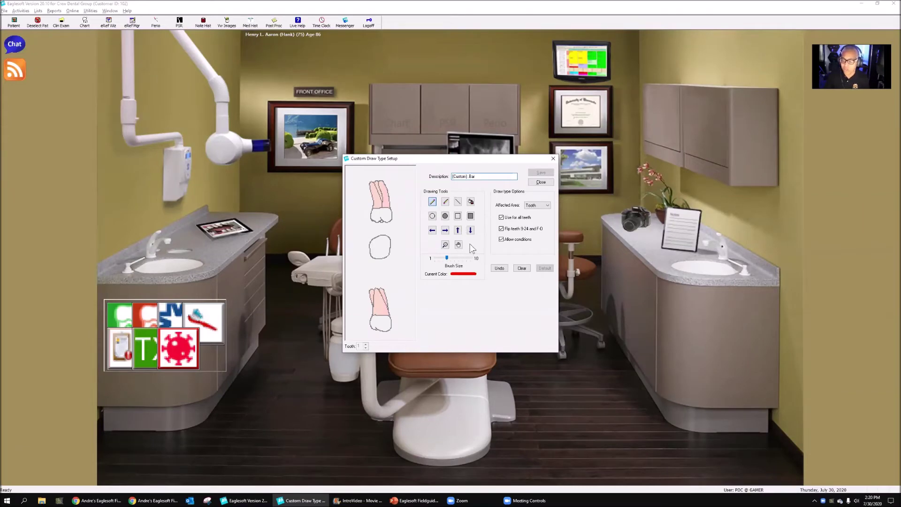
{"action": "left_click", "coordinate": [471, 217]}
With brush size 1, draw thin red bars across the upper and lower tooth images
{"action": "left_click_drag", "start_coordinate": [447, 261], "coordinate": [434, 259]}
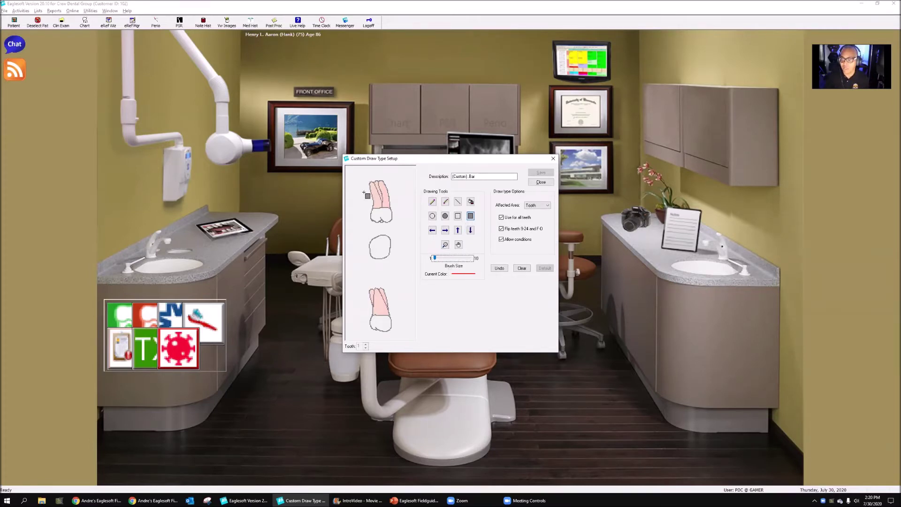
{"action": "left_click_drag", "start_coordinate": [364, 193], "coordinate": [399, 196]}
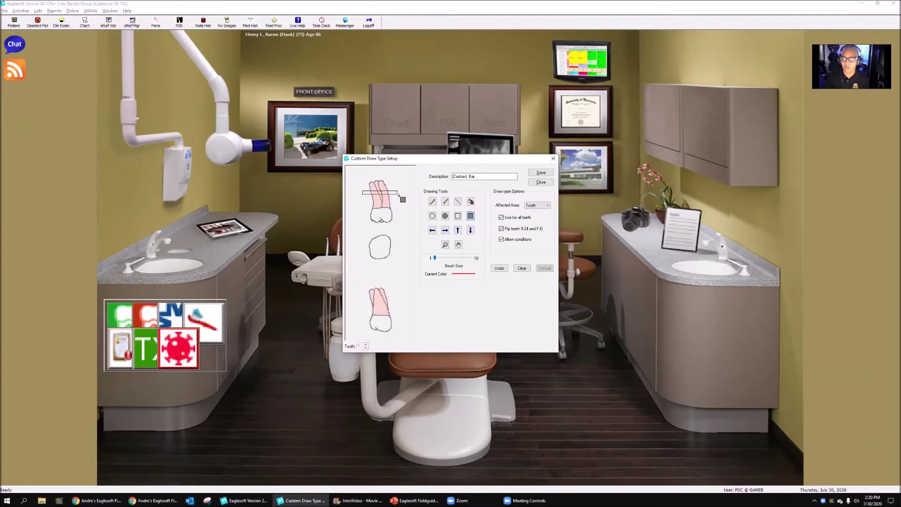
{"action": "left_click_drag", "start_coordinate": [399, 196], "coordinate": [399, 195]}
{"action": "left_click_drag", "start_coordinate": [362, 322], "coordinate": [404, 327]}
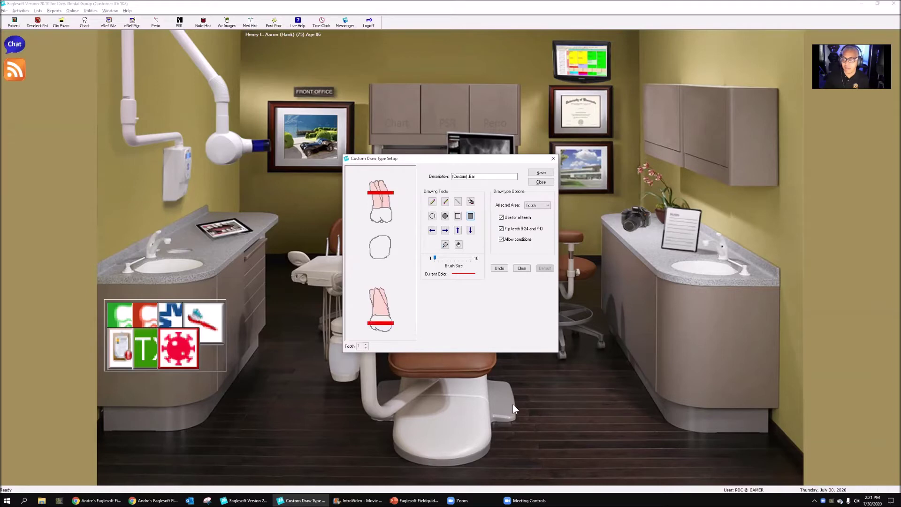
Reopen (Custom) Bar and turn off 'Use for all teeth' so drawings are tooth-specific
{"action": "left_click", "coordinate": [548, 185]}
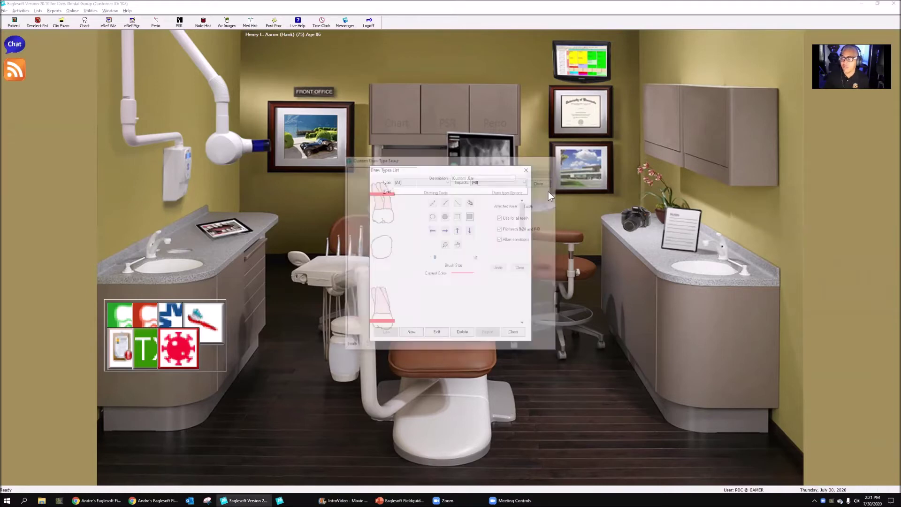
{"action": "left_click", "coordinate": [438, 332]}
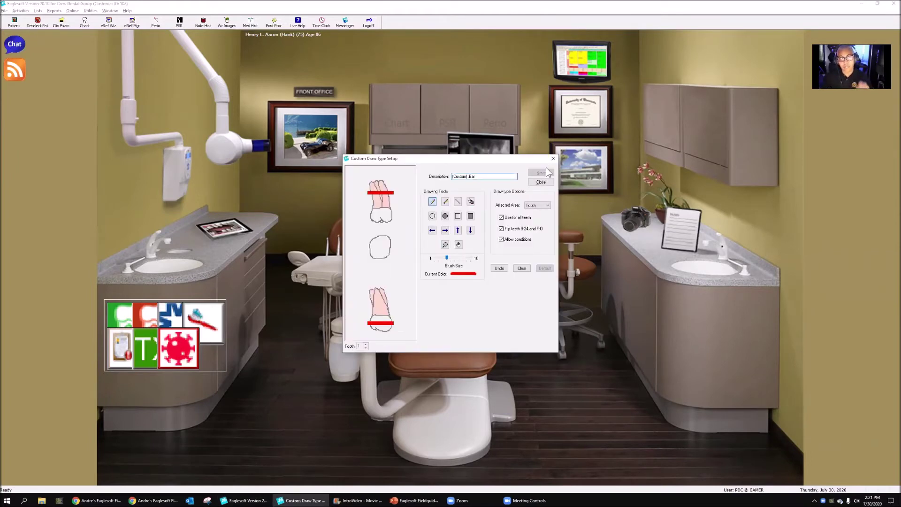
{"action": "left_click", "coordinate": [502, 218]}
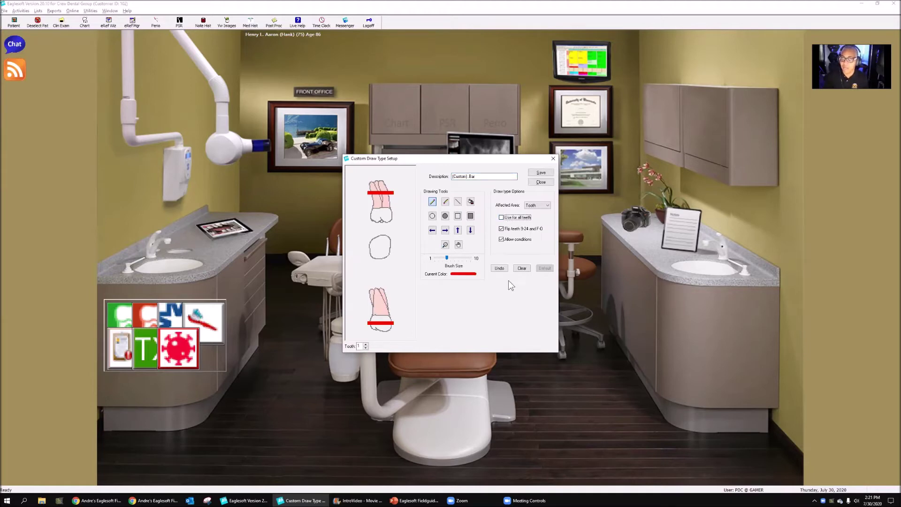
Clear the red bars from teeth 1, 3 and 4, advancing to tooth 5
{"action": "left_click", "coordinate": [520, 268]}
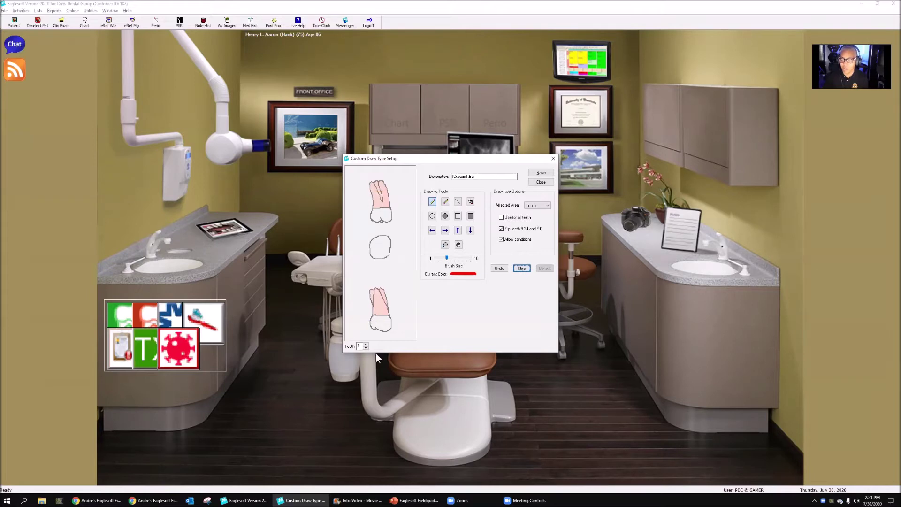
{"action": "left_click", "coordinate": [367, 344]}
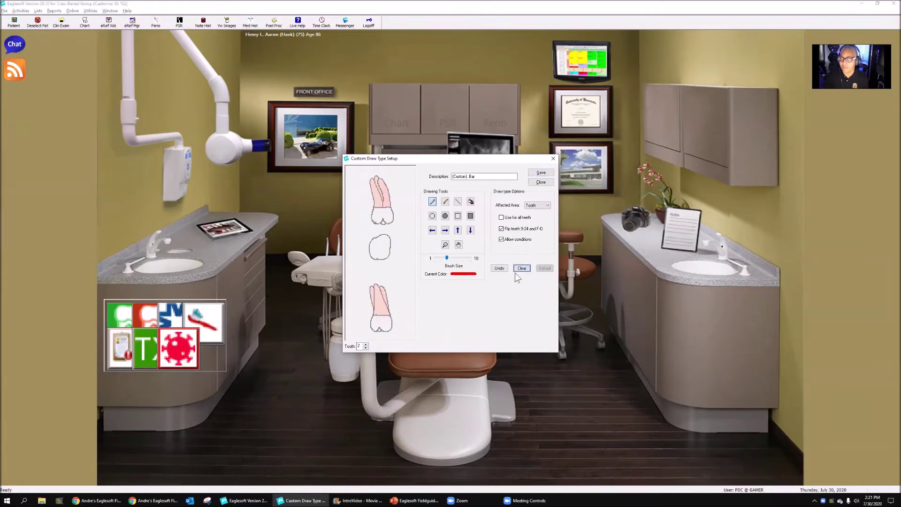
{"action": "left_click", "coordinate": [367, 344]}
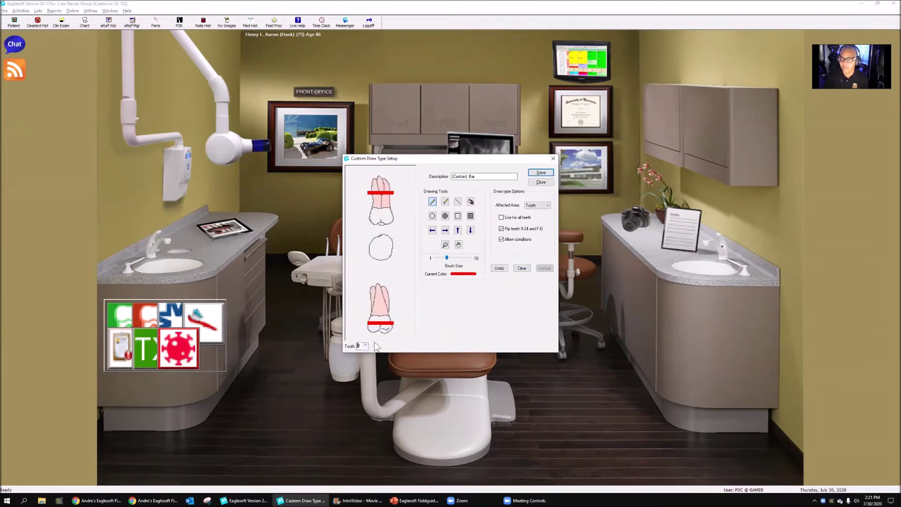
{"action": "left_click", "coordinate": [528, 267]}
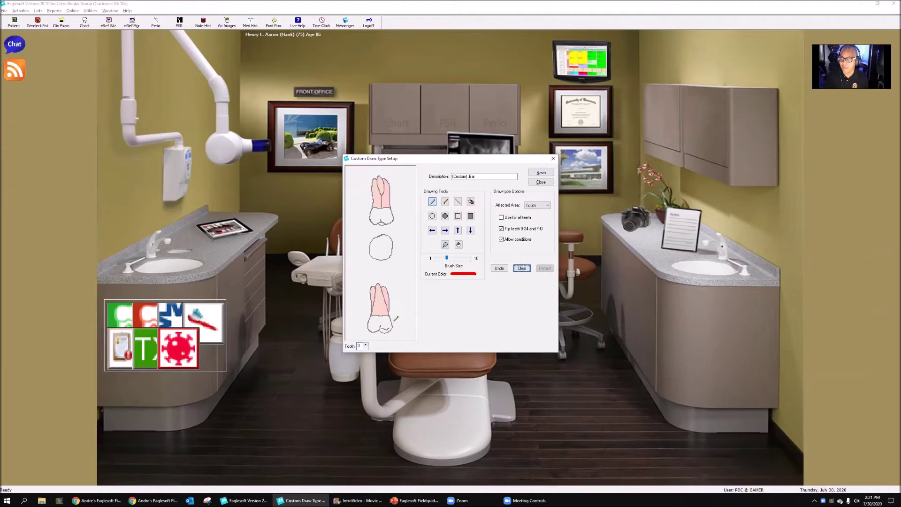
{"action": "left_click", "coordinate": [365, 344]}
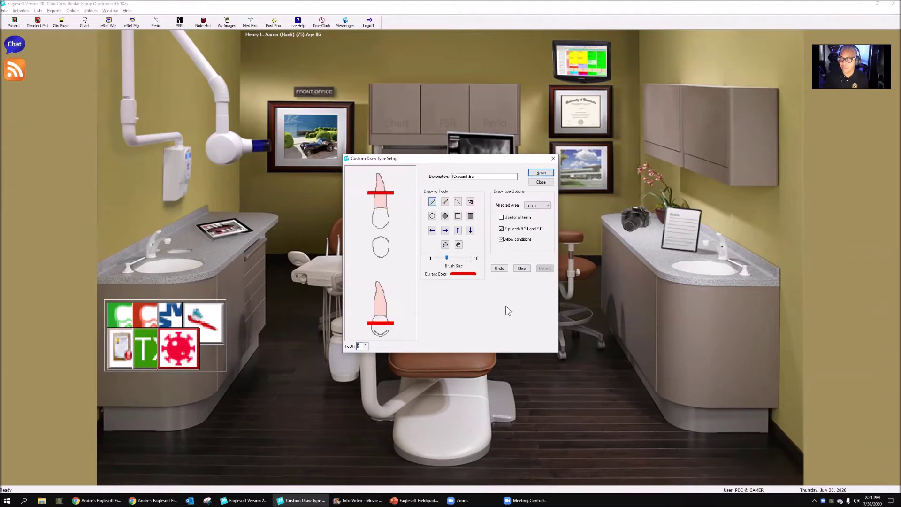
{"action": "left_click", "coordinate": [523, 268]}
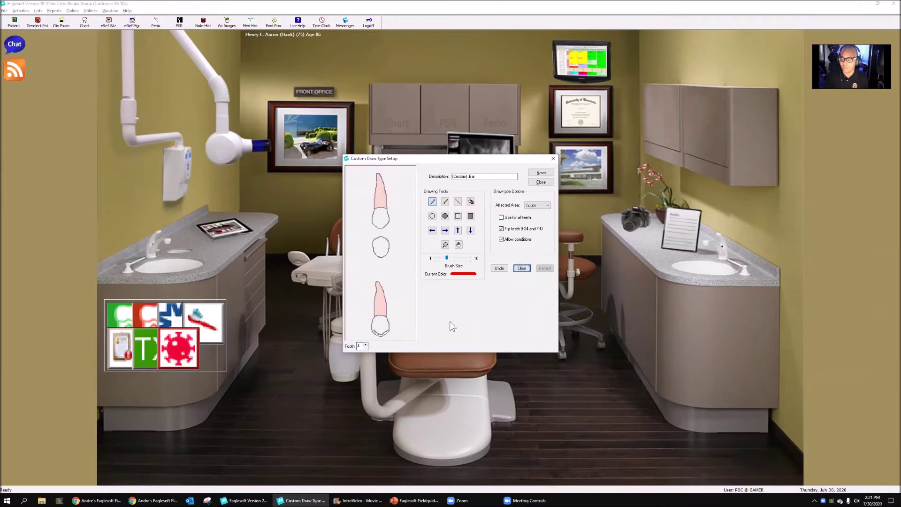
{"action": "left_click", "coordinate": [366, 344]}
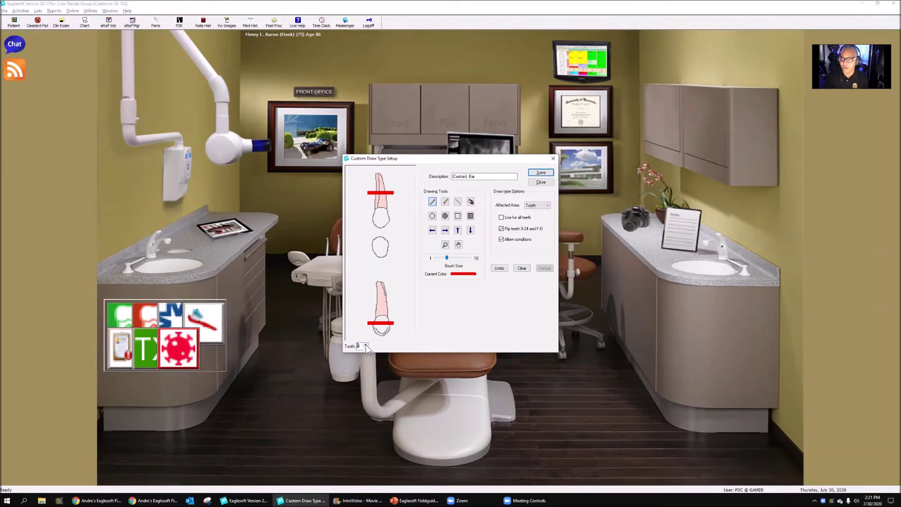
Switch to the line tool with brush size 10 and adjust the upper tooth's bar
{"action": "left_click", "coordinate": [445, 201]}
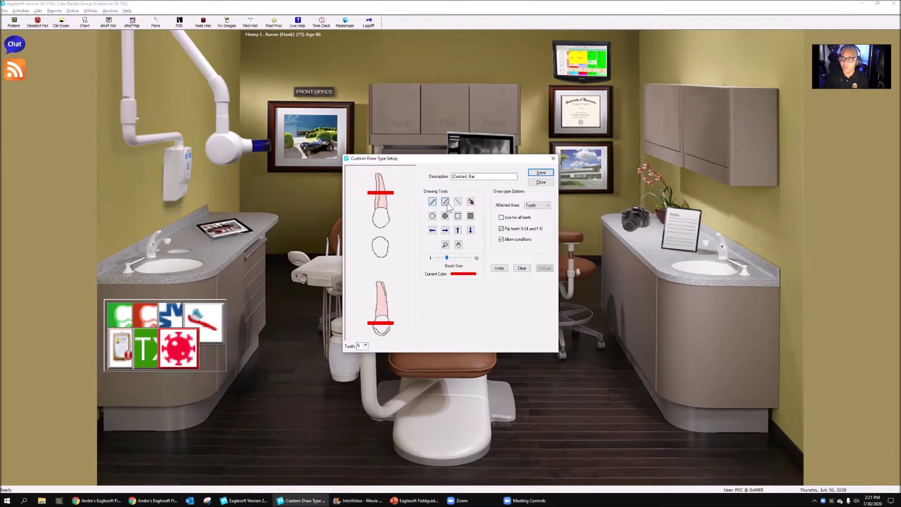
{"action": "left_click", "coordinate": [447, 256]}
{"action": "left_click_drag", "start_coordinate": [449, 258], "coordinate": [484, 261]}
{"action": "left_click", "coordinate": [368, 194]}
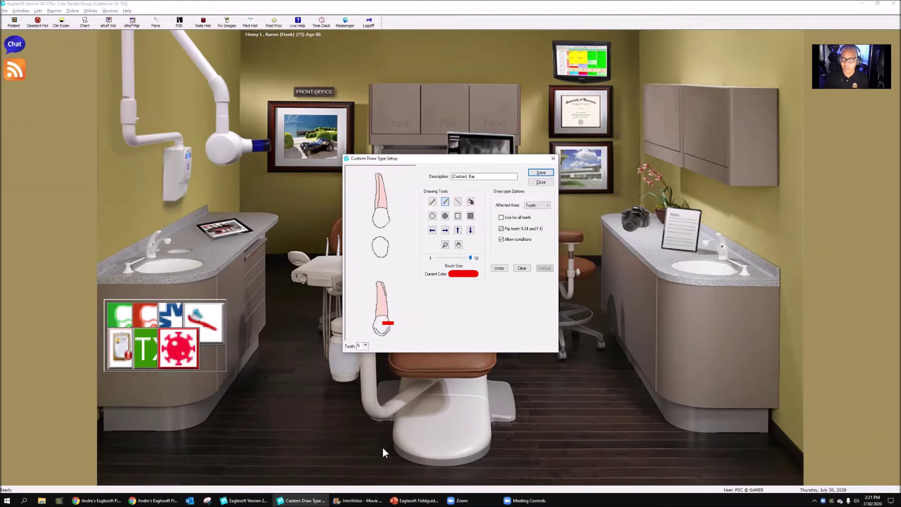
Step through teeth 6 up to 28, giving each a red bar
{"action": "left_click", "coordinate": [366, 345]}
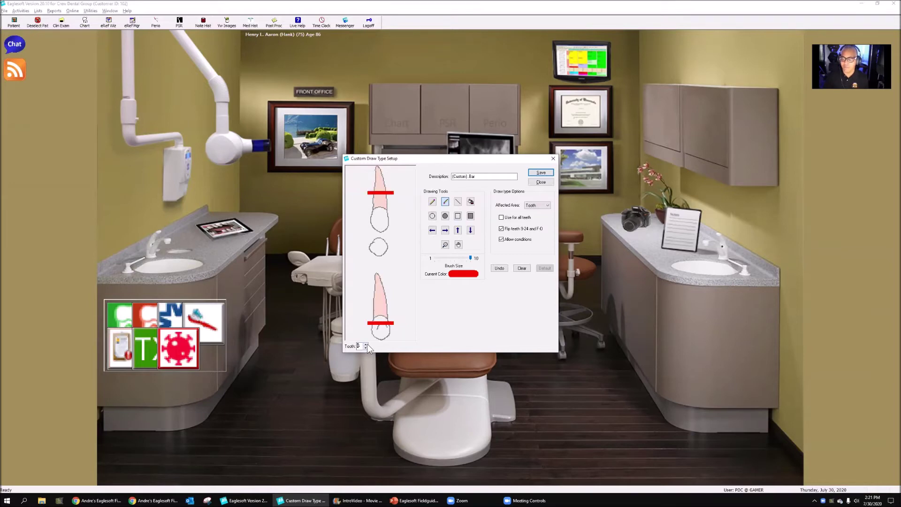
{"action": "left_click", "coordinate": [367, 344]}
{"action": "left_click", "coordinate": [366, 347]}
{"action": "left_click", "coordinate": [366, 344]}
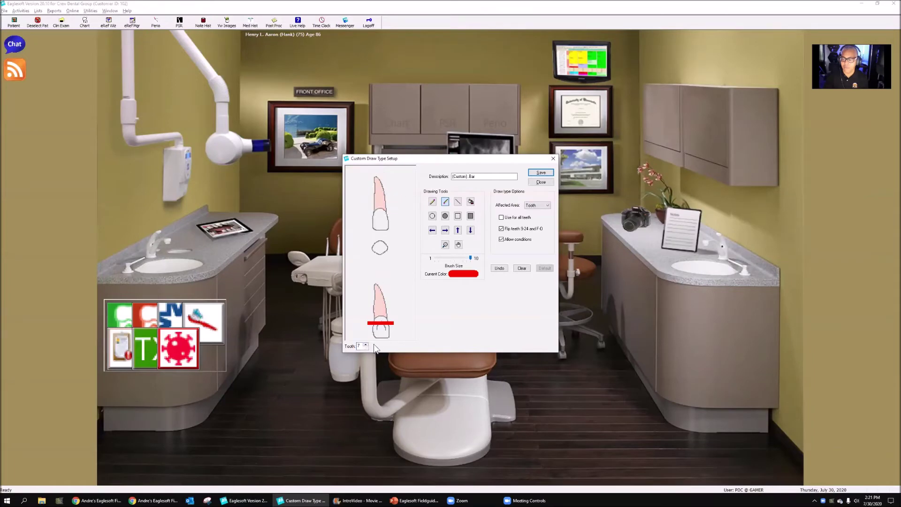
{"action": "left_click", "coordinate": [366, 345]}
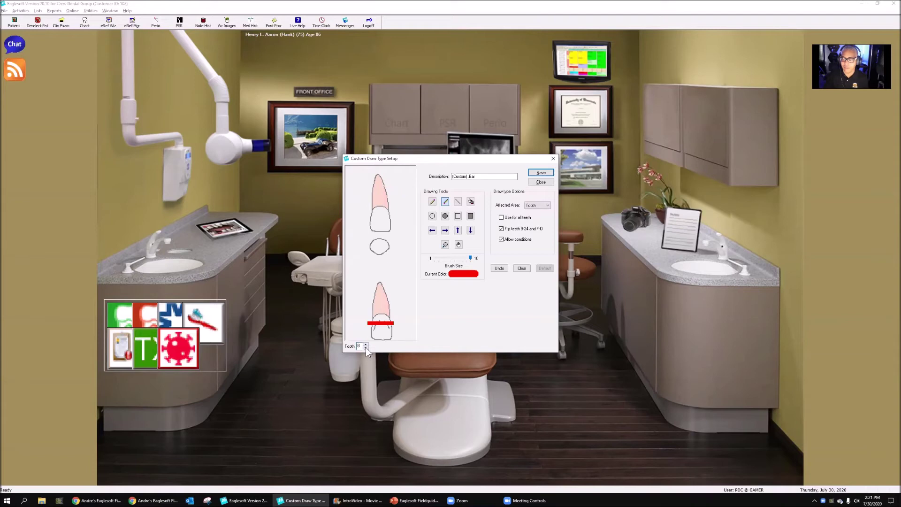
{"action": "left_click", "coordinate": [366, 344]}
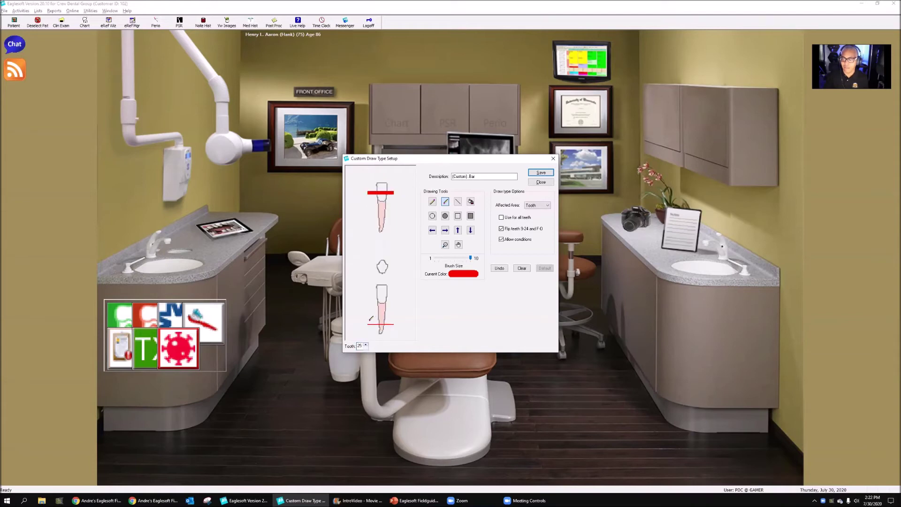
{"action": "left_click", "coordinate": [366, 344]}
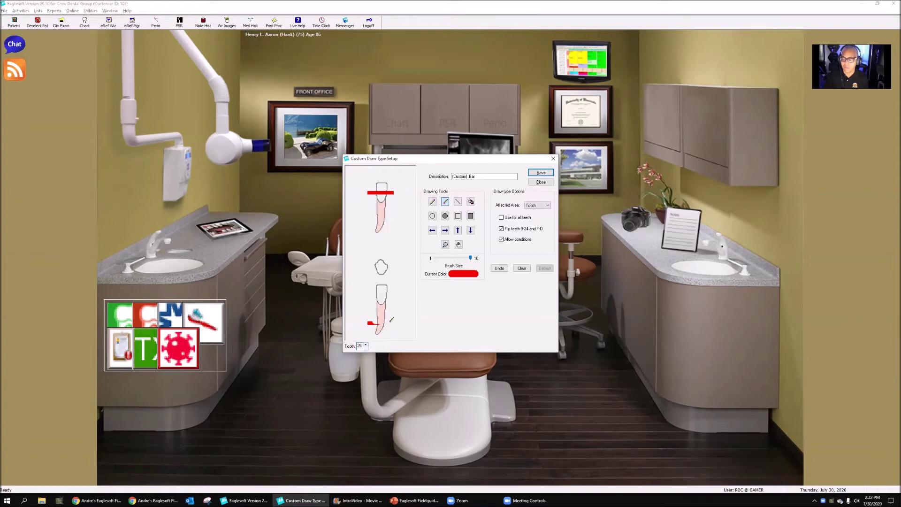
{"action": "left_click", "coordinate": [365, 344]}
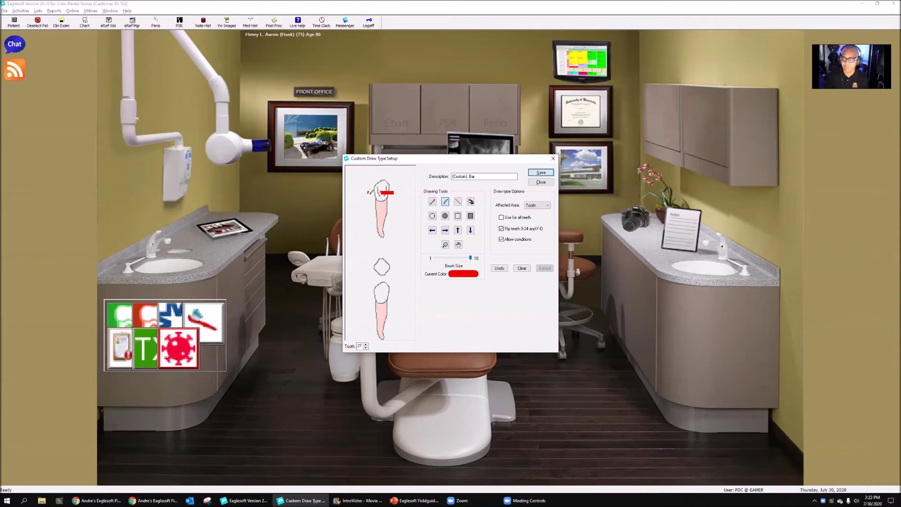
{"action": "left_click", "coordinate": [366, 345]}
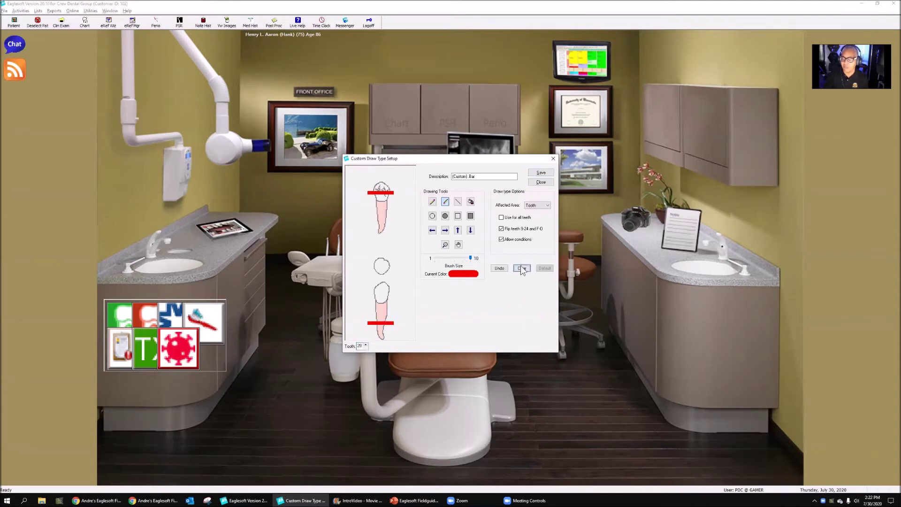
Clear the bars from permanent teeth 29, 30, 31 and 32
{"action": "left_click", "coordinate": [367, 344]}
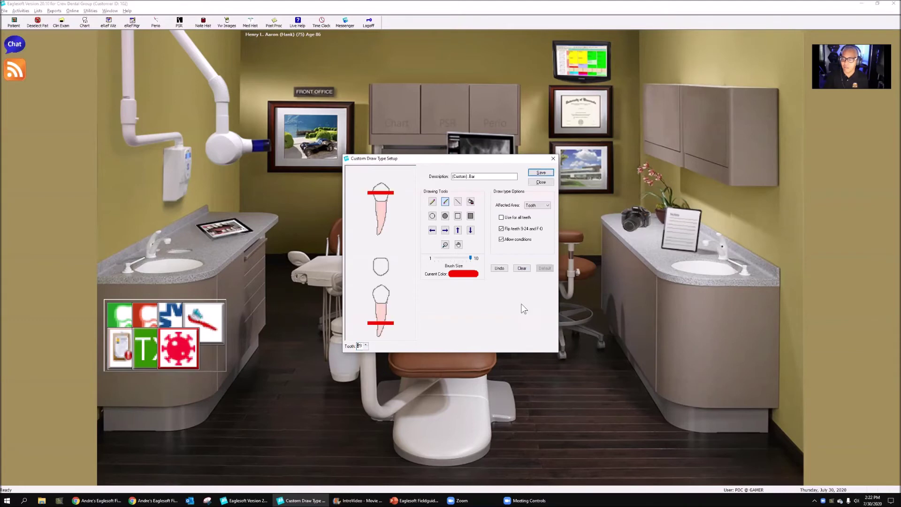
{"action": "left_click", "coordinate": [522, 268]}
{"action": "left_click", "coordinate": [366, 345]}
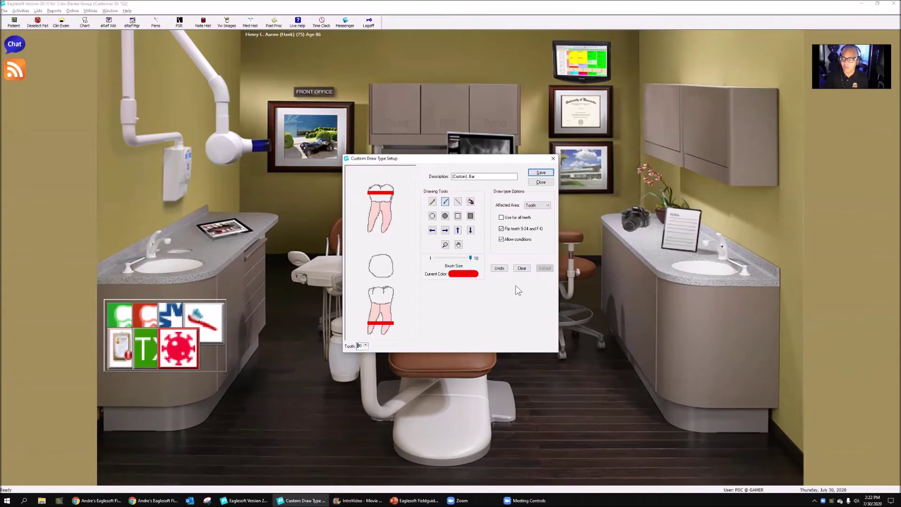
{"action": "left_click", "coordinate": [522, 269]}
{"action": "left_click", "coordinate": [365, 344]}
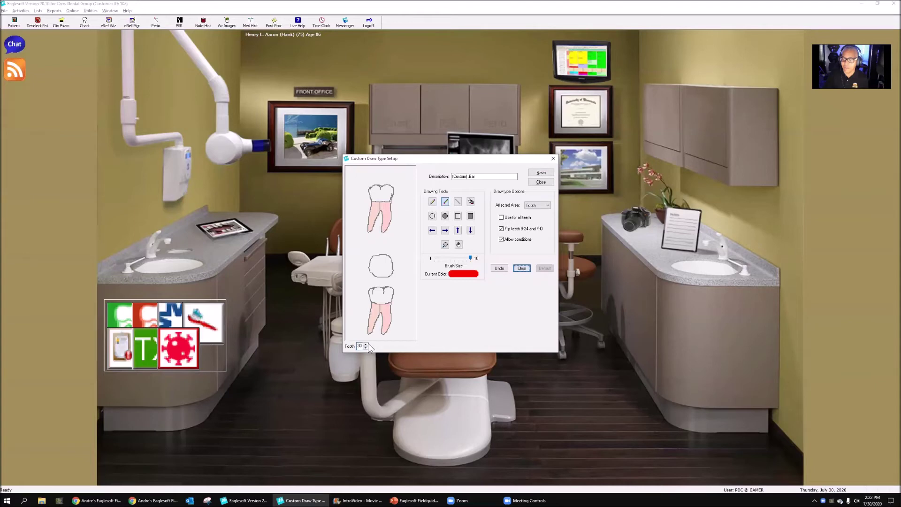
{"action": "left_click", "coordinate": [526, 271]}
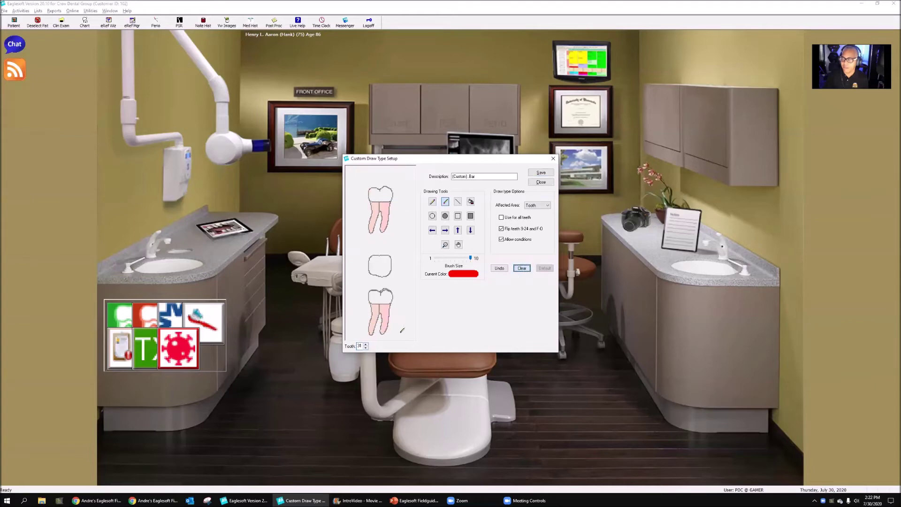
{"action": "left_click", "coordinate": [365, 345]}
{"action": "left_click", "coordinate": [528, 267]}
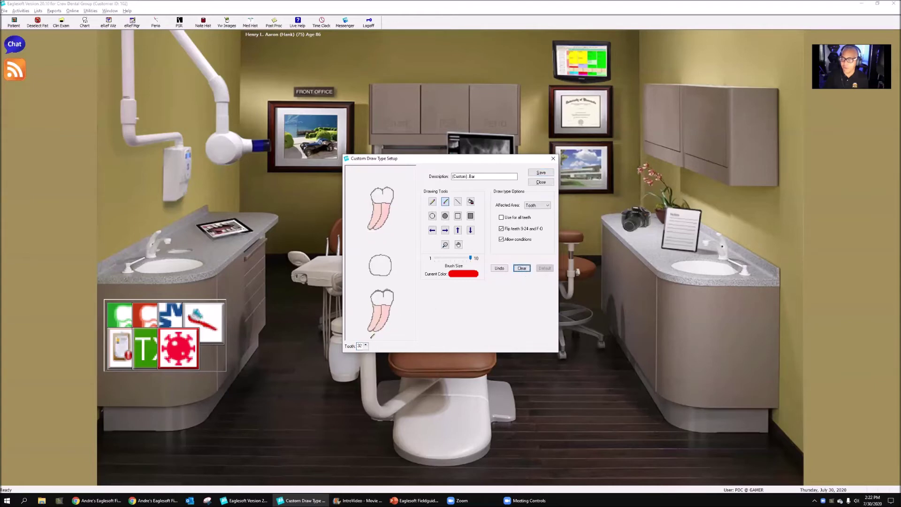
Clear the bars from primary teeth A, B, C, E and F, leaving D untouched
{"action": "left_click", "coordinate": [366, 344]}
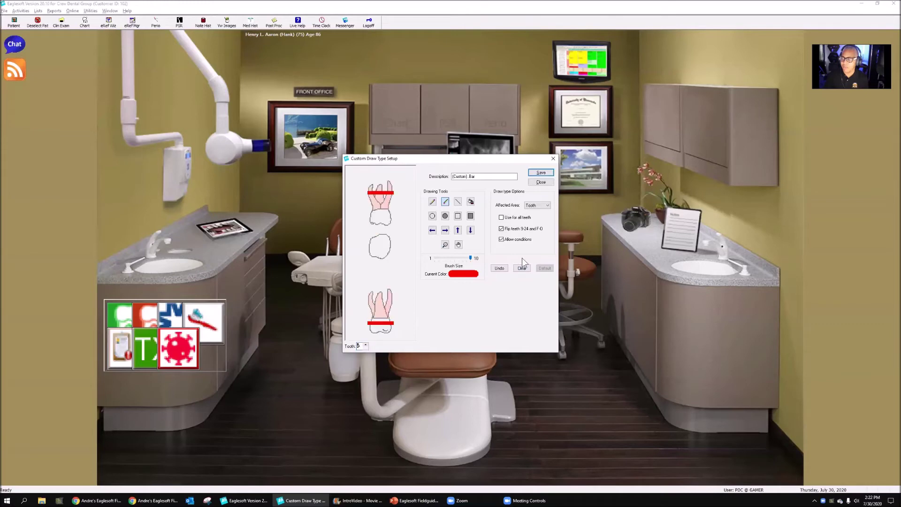
{"action": "left_click", "coordinate": [522, 266]}
{"action": "left_click", "coordinate": [366, 344]}
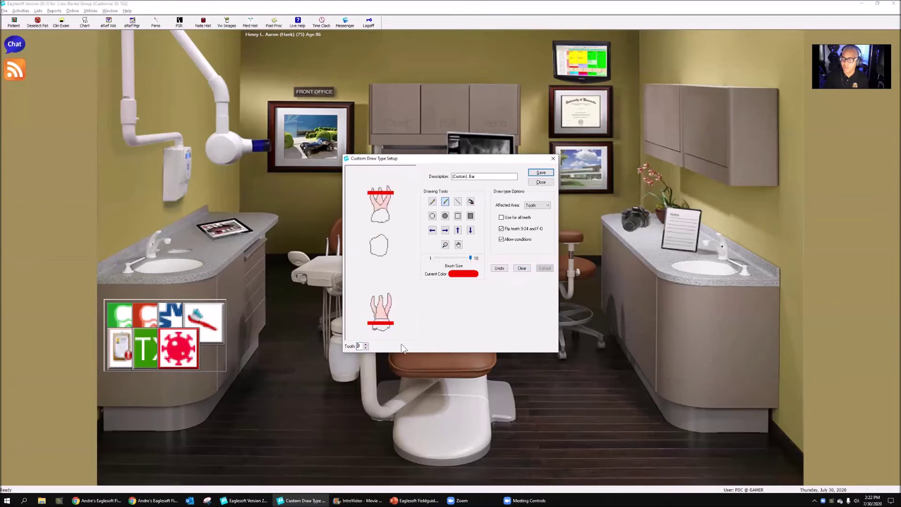
{"action": "left_click", "coordinate": [522, 268]}
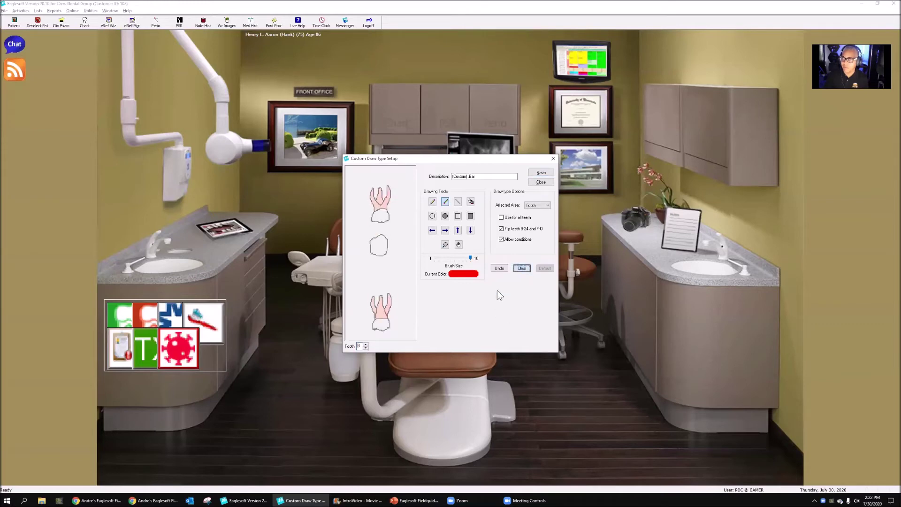
{"action": "left_click", "coordinate": [366, 344]}
{"action": "left_click", "coordinate": [522, 268]}
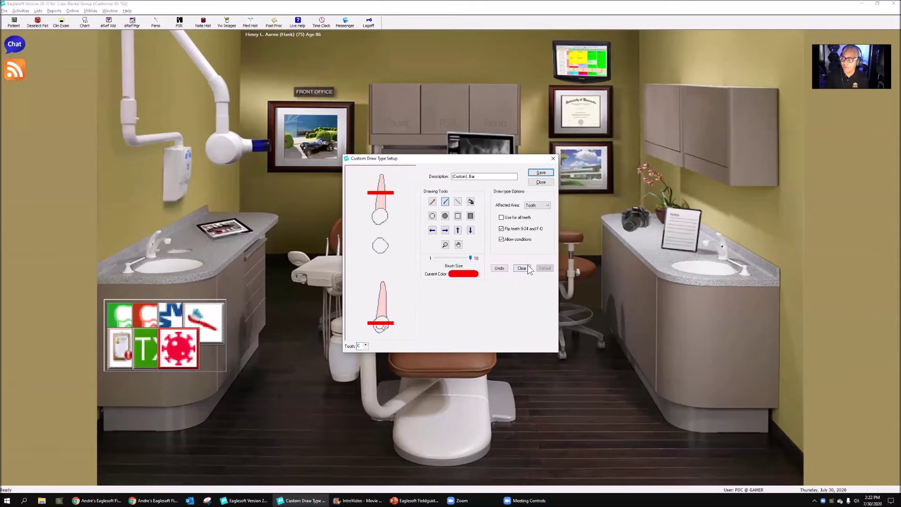
{"action": "left_click", "coordinate": [366, 344]}
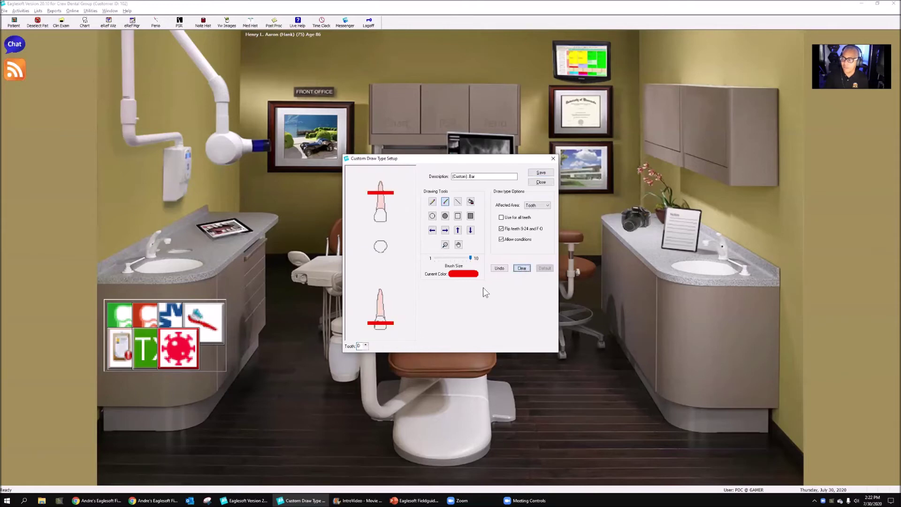
{"action": "left_click", "coordinate": [365, 344]}
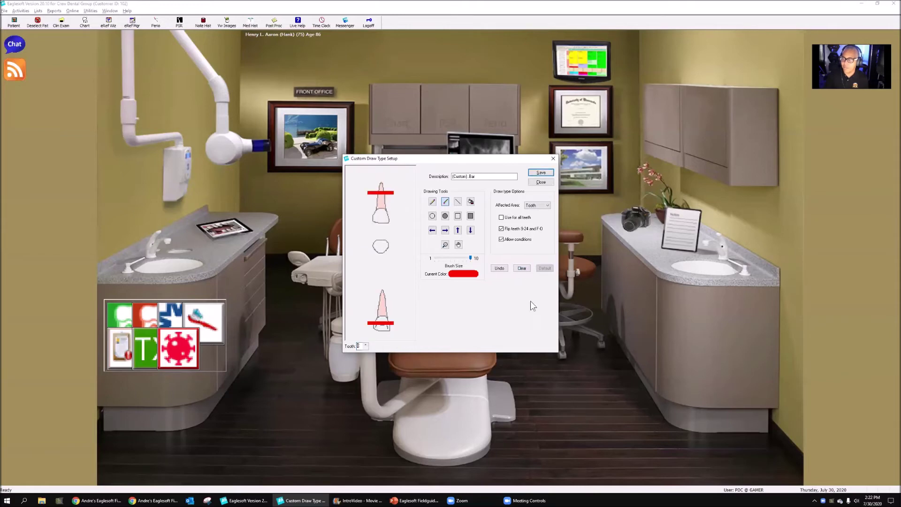
{"action": "left_click", "coordinate": [525, 268]}
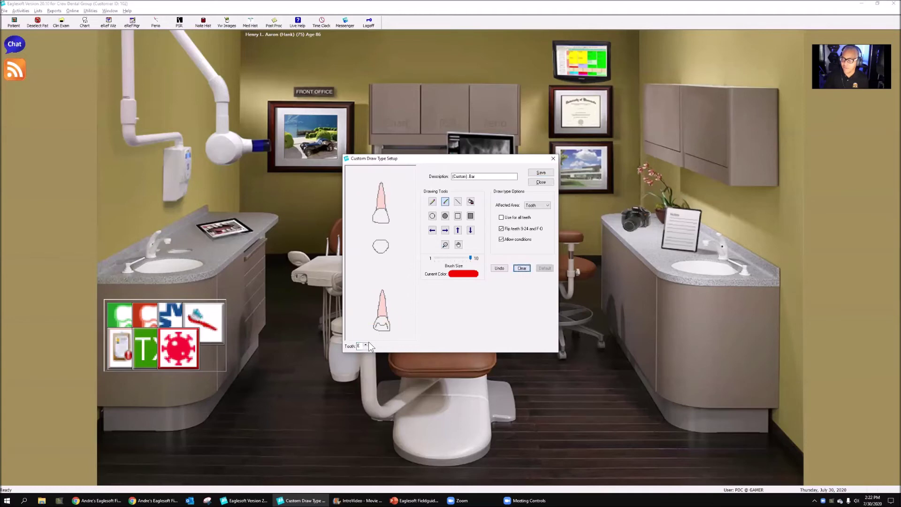
{"action": "left_click", "coordinate": [366, 344]}
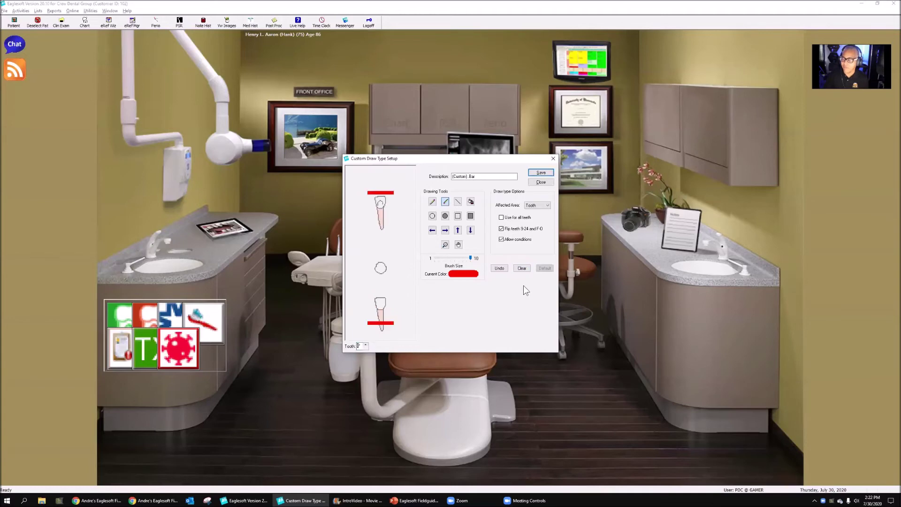
{"action": "left_click", "coordinate": [524, 268]}
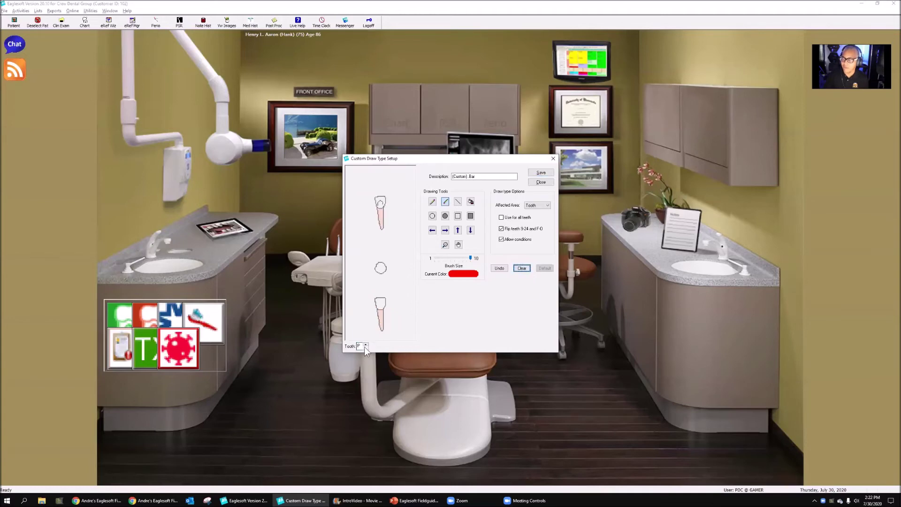
Clear the bars from the remaining primary molars, including tooth R
{"action": "left_click", "coordinate": [365, 347]}
{"action": "left_click", "coordinate": [521, 268]}
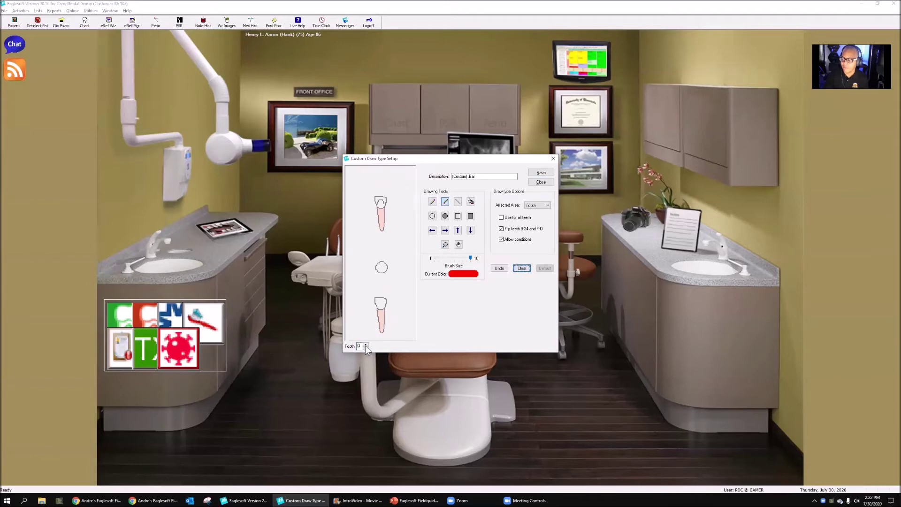
{"action": "left_click", "coordinate": [366, 345]}
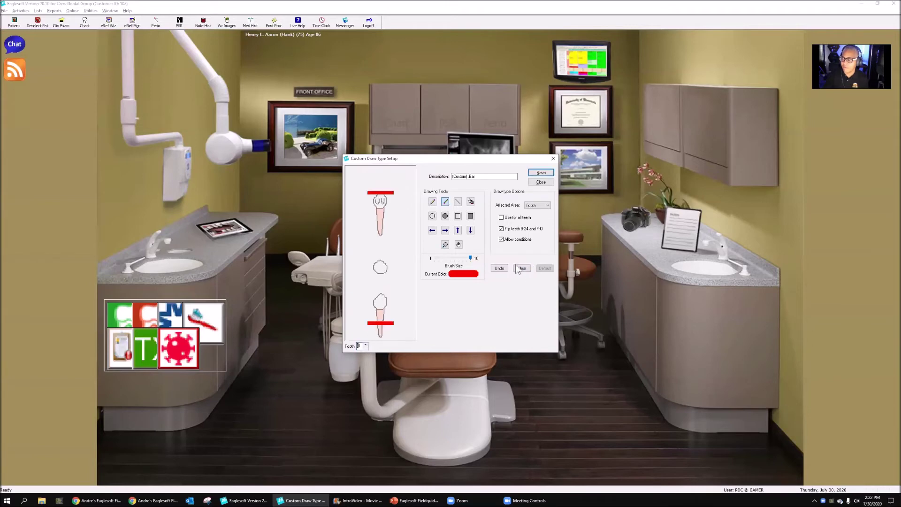
{"action": "left_click", "coordinate": [522, 268]}
{"action": "left_click", "coordinate": [365, 345]}
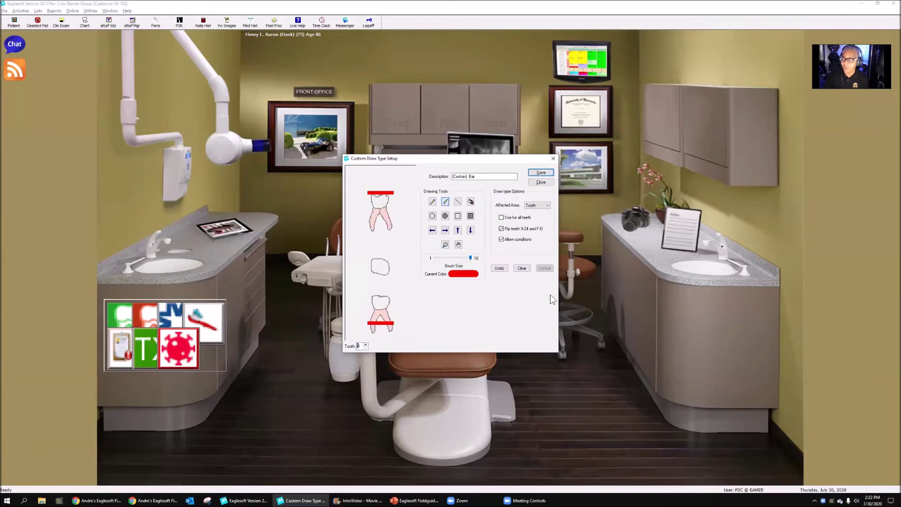
{"action": "left_click", "coordinate": [522, 269]}
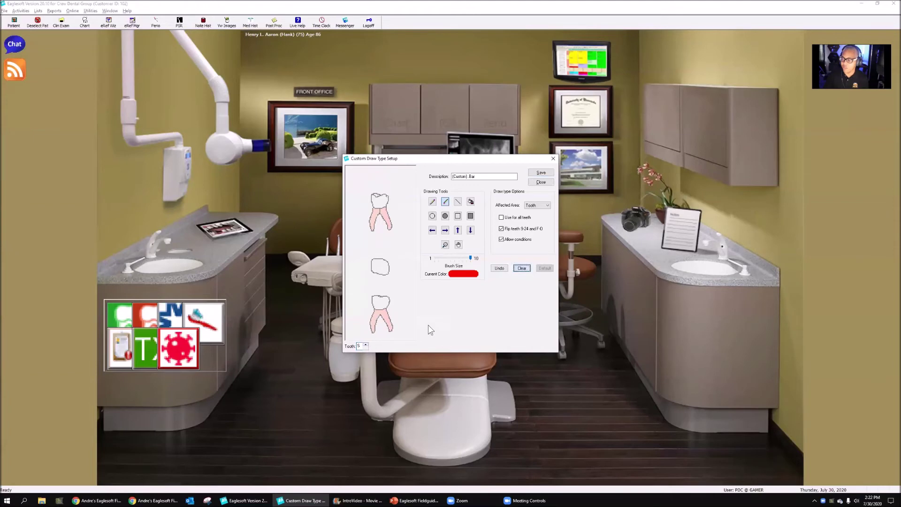
{"action": "left_click", "coordinate": [365, 345]}
{"action": "left_click", "coordinate": [519, 270]}
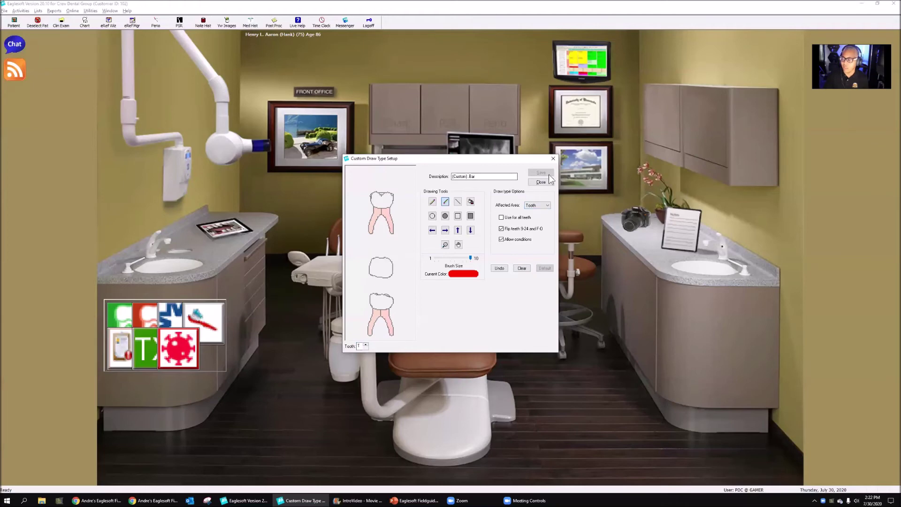
Close the draw type setup and start a new condition named Bar (typed 'BA')
{"action": "left_click", "coordinate": [542, 182]}
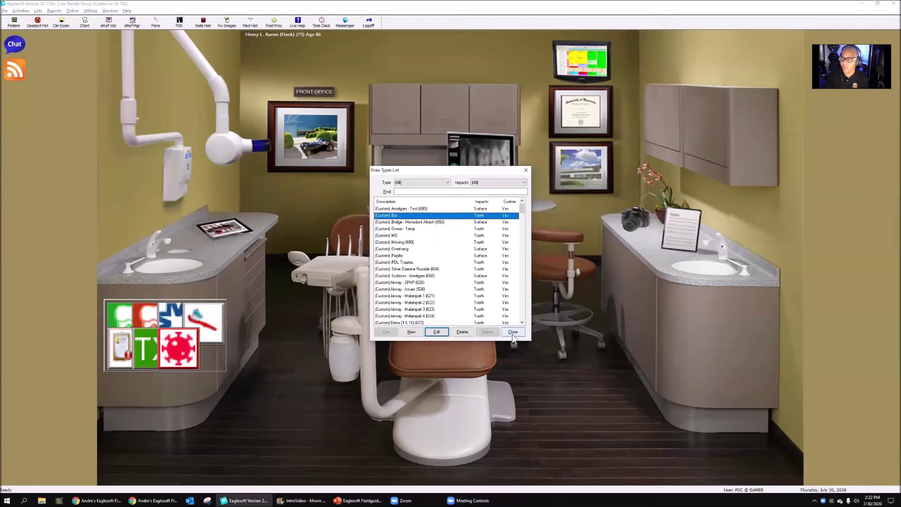
{"action": "left_click", "coordinate": [513, 332]}
{"action": "left_click", "coordinate": [38, 11]}
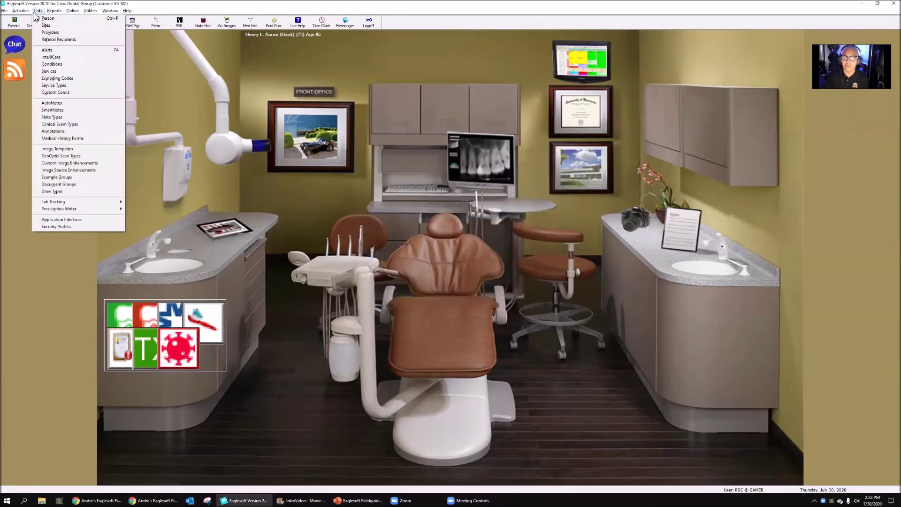
{"action": "left_click", "coordinate": [59, 64]}
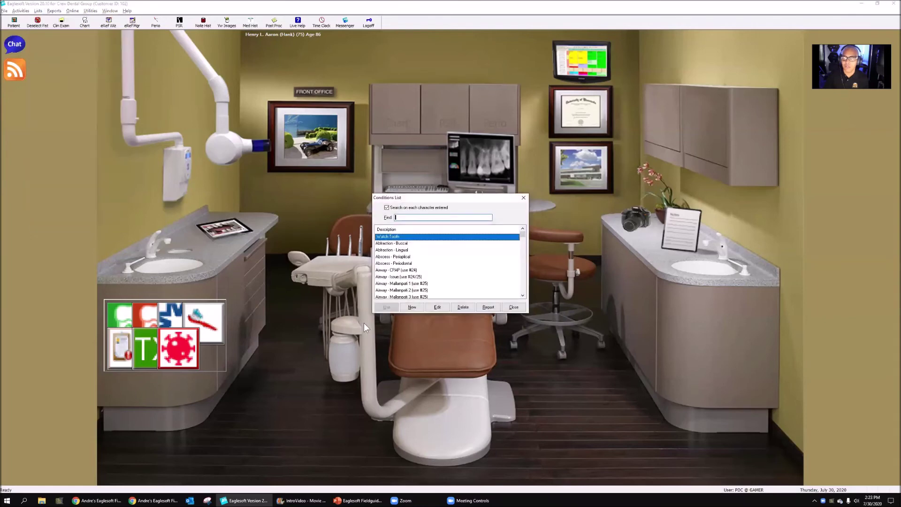
{"action": "left_click", "coordinate": [417, 309]}
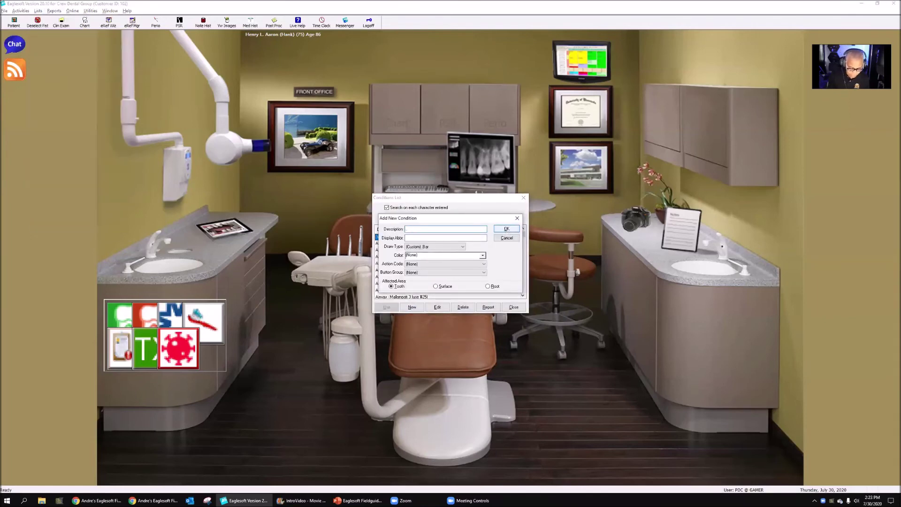
{"action": "type", "text": "BA"}
{"action": "key", "text": "Tab"}
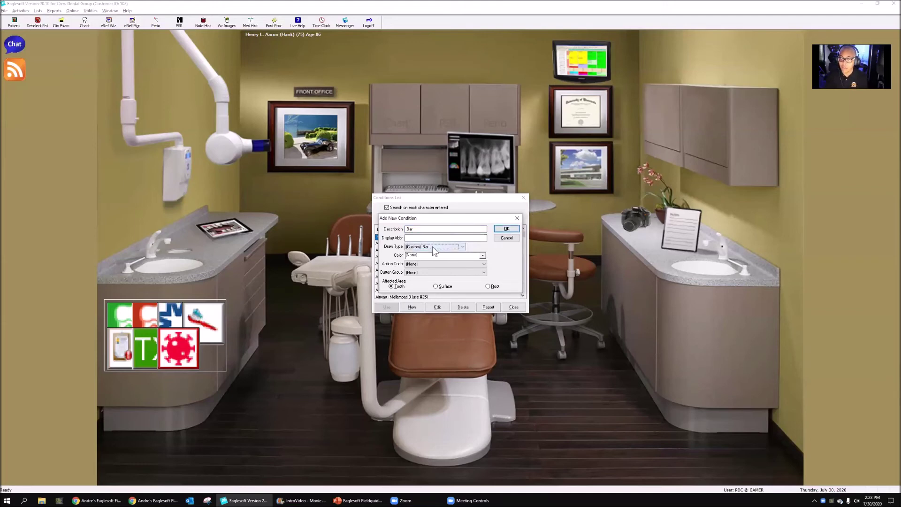
Keep (Custom) Bar as its draw type, save the condition, and open the patient's chart
{"action": "left_click", "coordinate": [455, 248]}
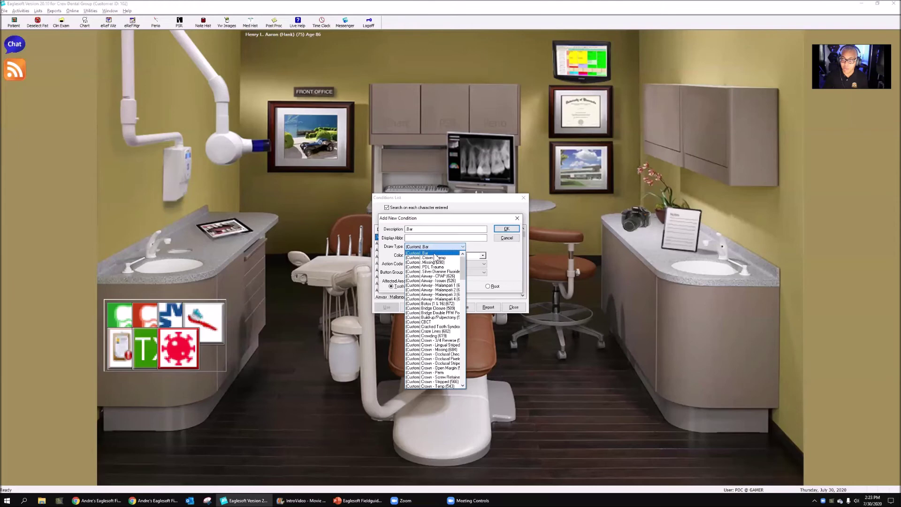
{"action": "key", "text": "Escape"}
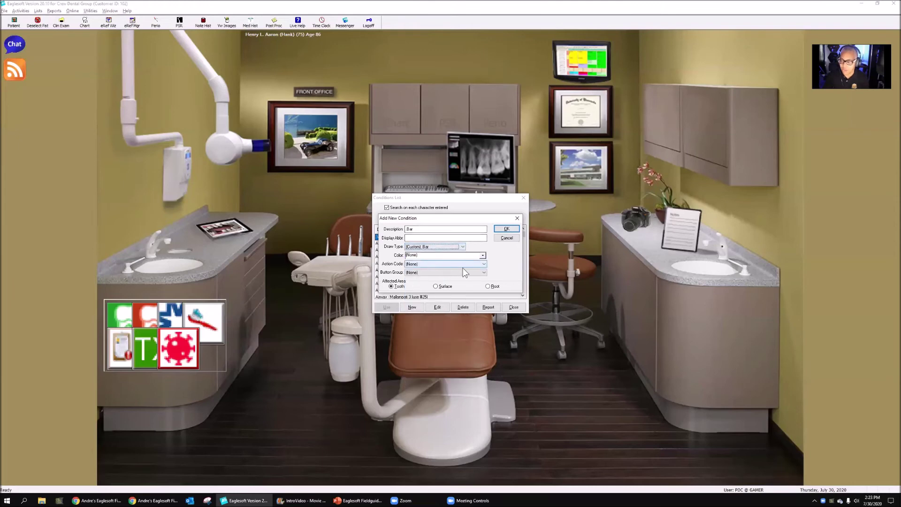
{"action": "left_click", "coordinate": [507, 229]}
{"action": "left_click", "coordinate": [517, 308]}
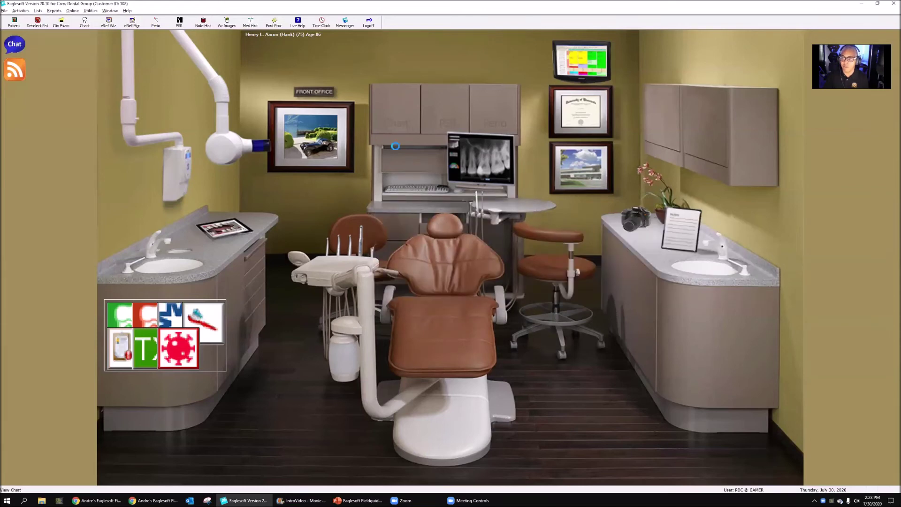
{"action": "left_click", "coordinate": [479, 308]}
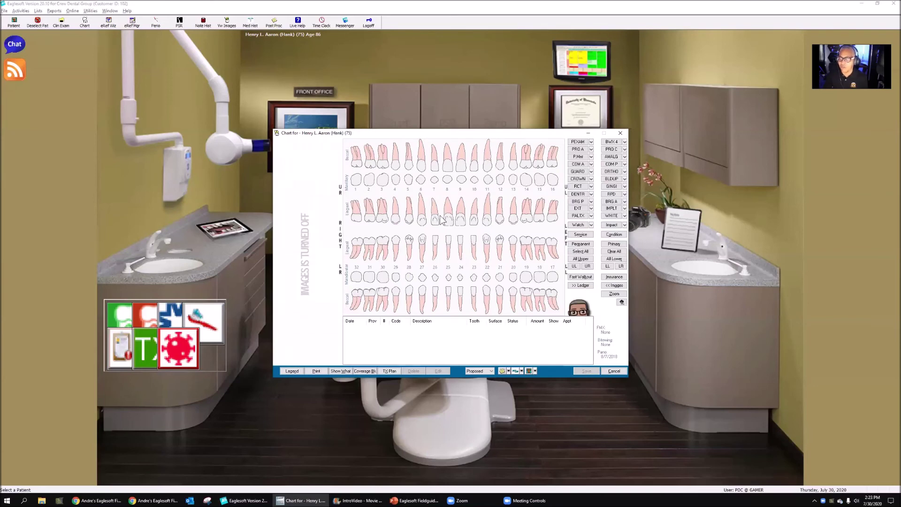
Chart the Bar condition on upper teeth 7 through 10
{"action": "left_click", "coordinate": [440, 217]}
{"action": "left_click", "coordinate": [462, 221]}
{"action": "left_click", "coordinate": [466, 221]}
{"action": "left_click", "coordinate": [447, 221]}
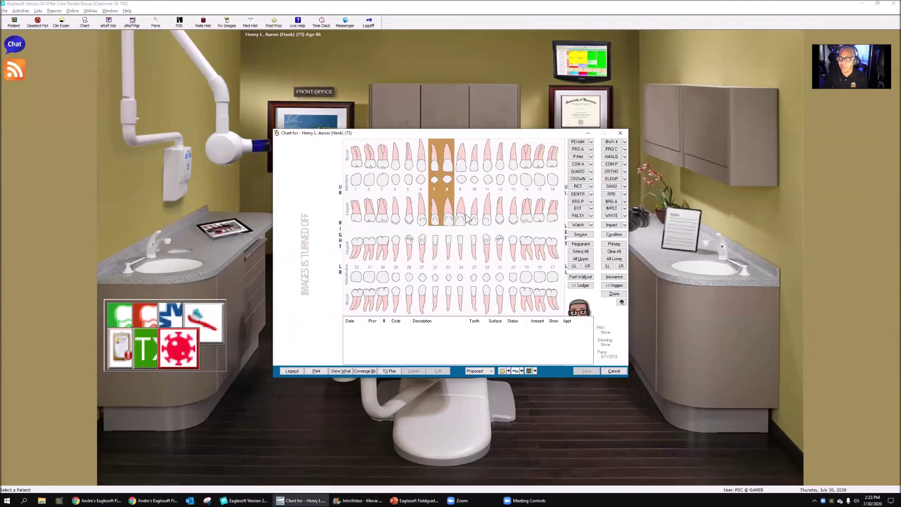
{"action": "left_click", "coordinate": [461, 220]}
{"action": "left_click", "coordinate": [474, 219]}
{"action": "left_click", "coordinate": [614, 234]}
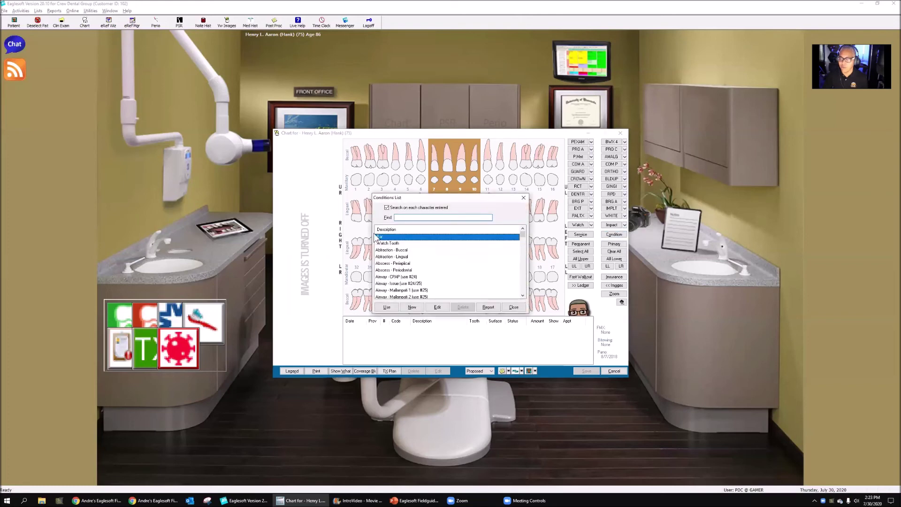
{"action": "left_click", "coordinate": [386, 307]}
{"action": "left_click", "coordinate": [518, 203]}
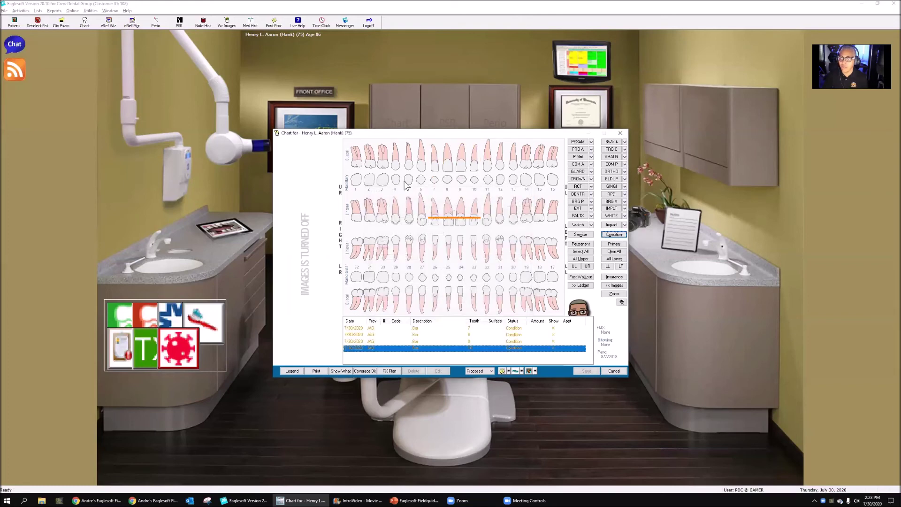
Add the Bar condition to tooth 11
{"action": "right_click", "coordinate": [424, 221]}
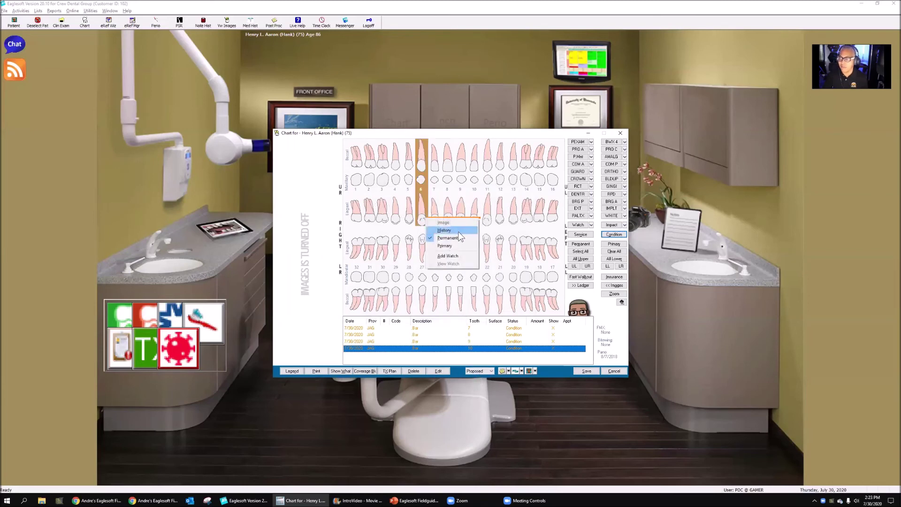
{"action": "left_click", "coordinate": [491, 218]}
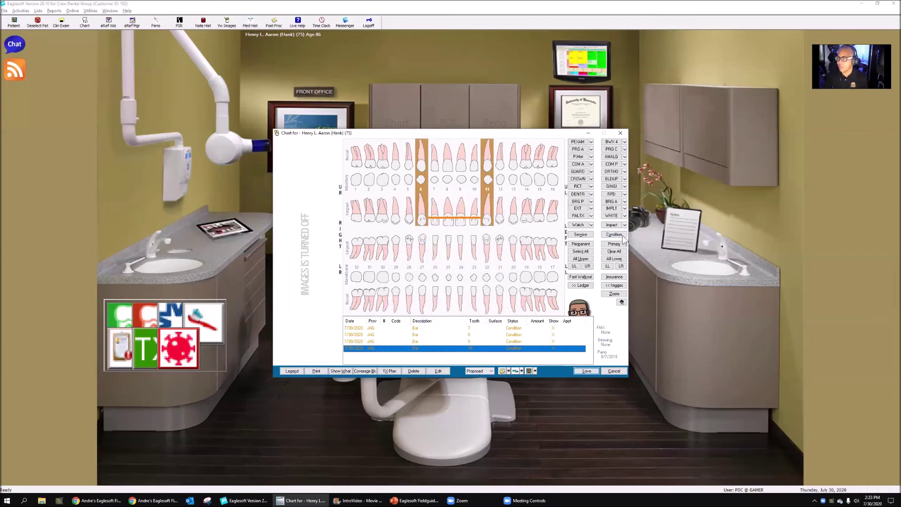
{"action": "left_click", "coordinate": [614, 234]}
{"action": "left_click", "coordinate": [387, 307]}
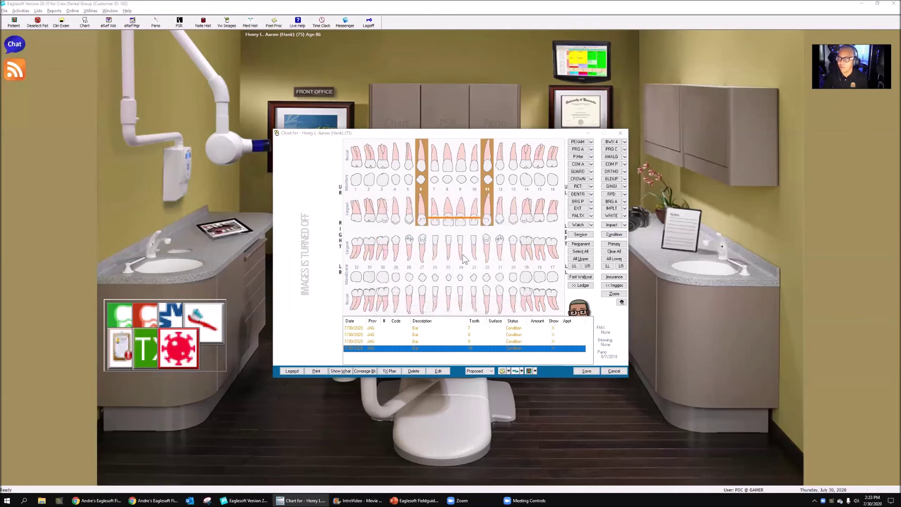
{"action": "left_click", "coordinate": [519, 202]}
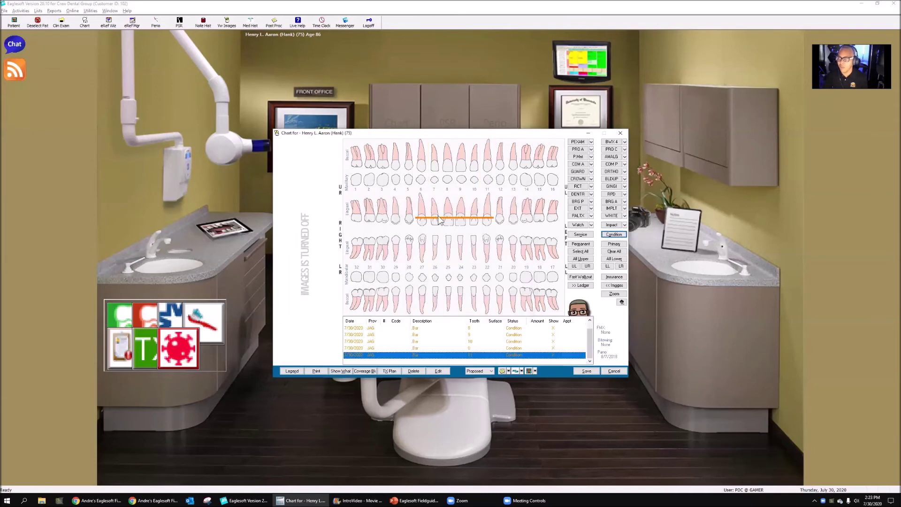
Add the Bar condition to tooth 5
{"action": "left_click", "coordinate": [410, 219]}
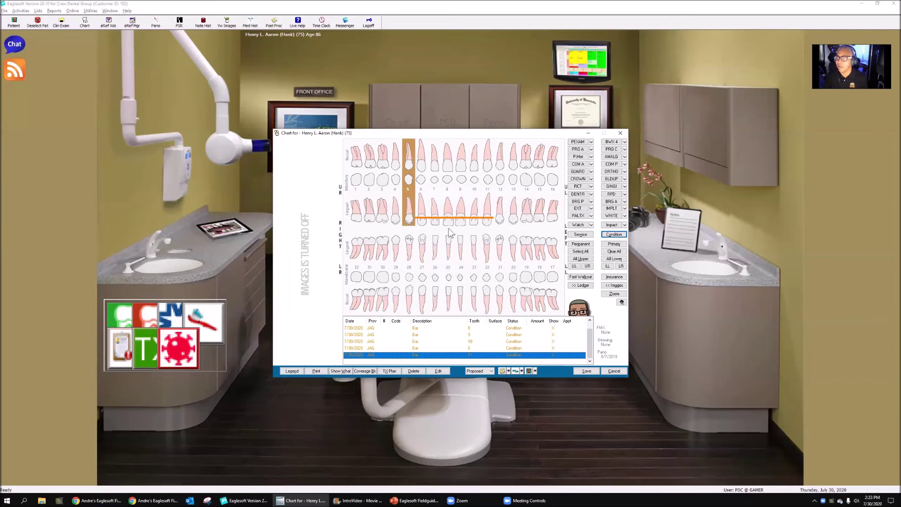
{"action": "key", "text": "space"}
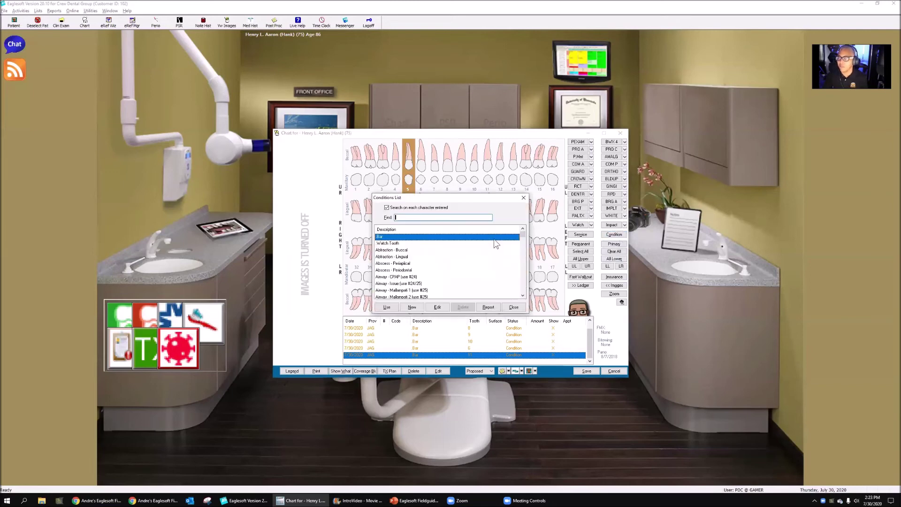
{"action": "left_click", "coordinate": [388, 306]}
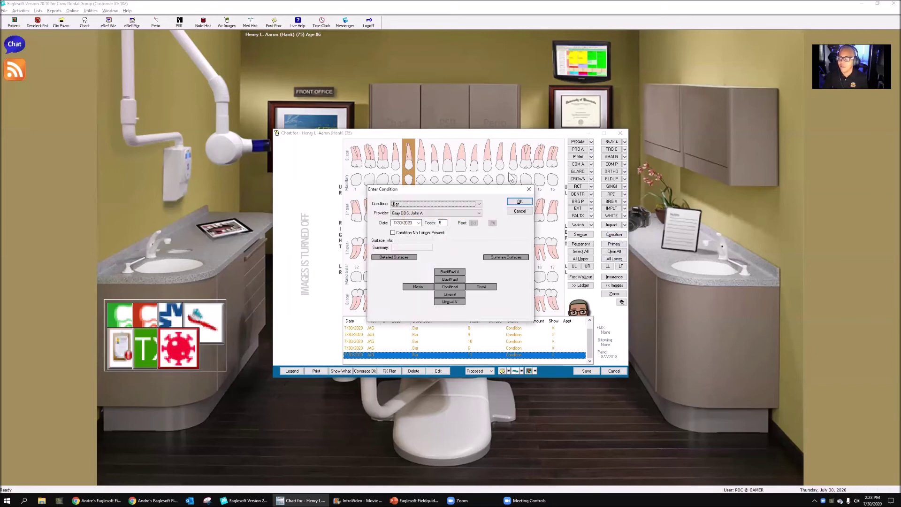
{"action": "left_click", "coordinate": [519, 202]}
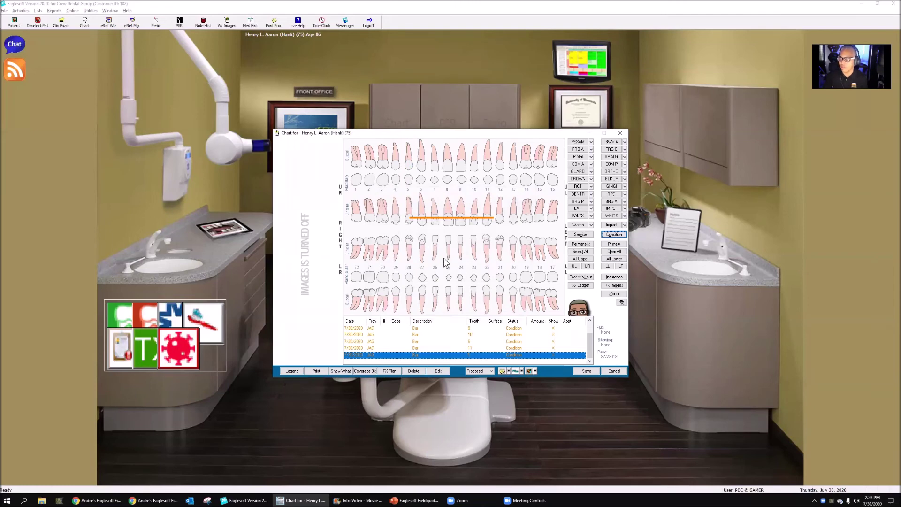
Chart the Bar condition on lower teeth 22 through 27, then delete it from the chart
{"action": "left_click", "coordinate": [422, 250]}
{"action": "left_click", "coordinate": [435, 251]}
{"action": "left_click", "coordinate": [451, 252]}
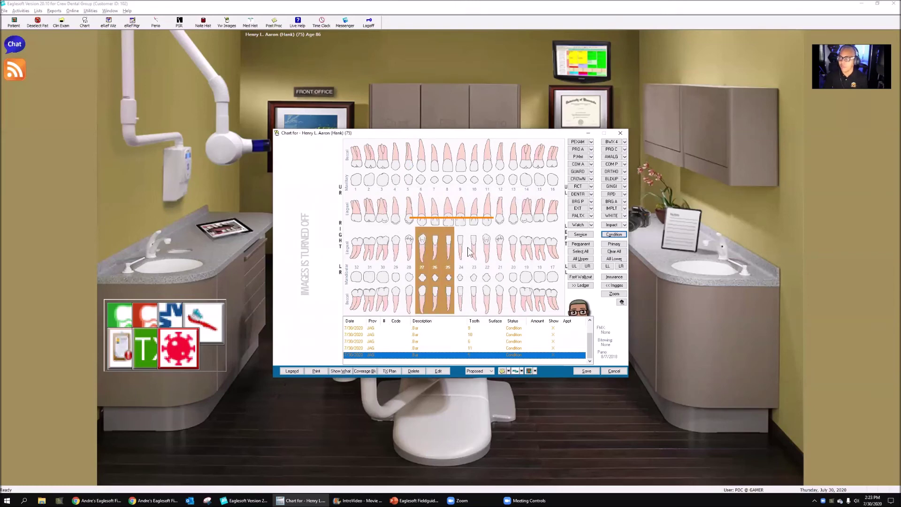
{"action": "left_click", "coordinate": [462, 252]}
{"action": "left_click", "coordinate": [475, 252]}
{"action": "left_click", "coordinate": [488, 254]}
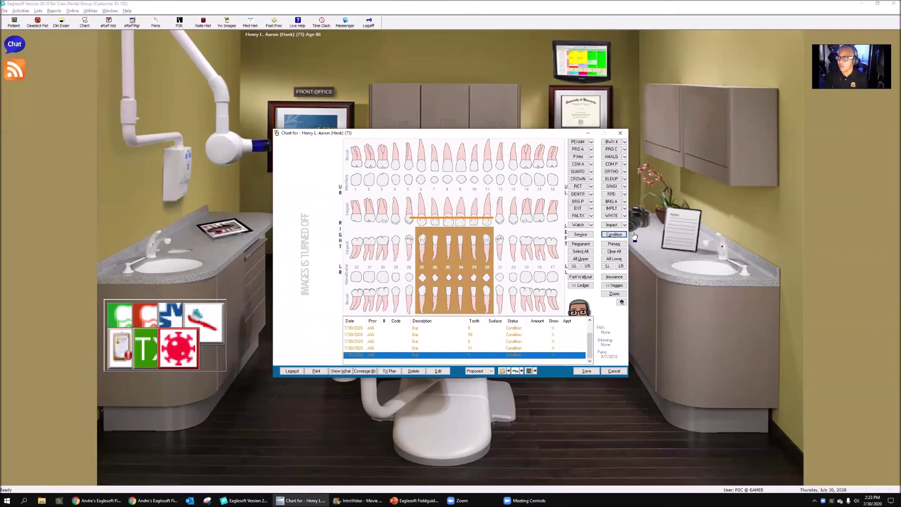
{"action": "left_click", "coordinate": [613, 235]}
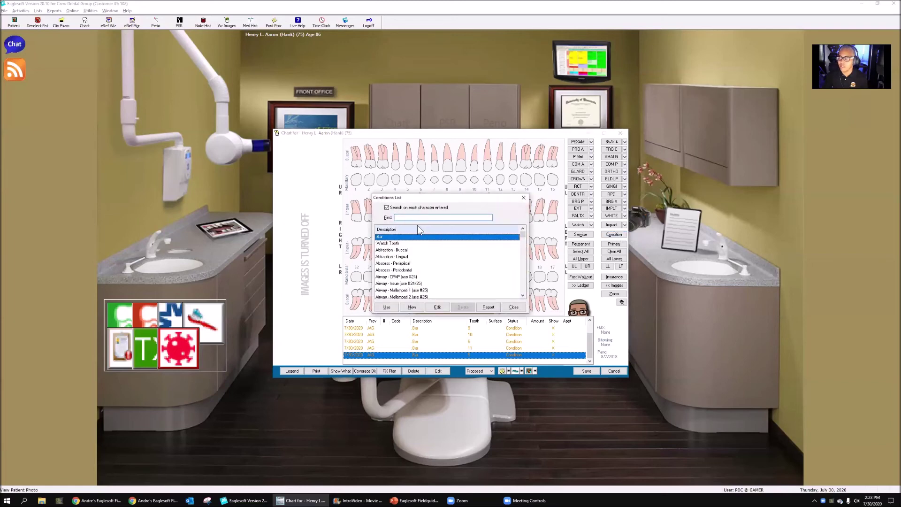
{"action": "left_click", "coordinate": [393, 310]}
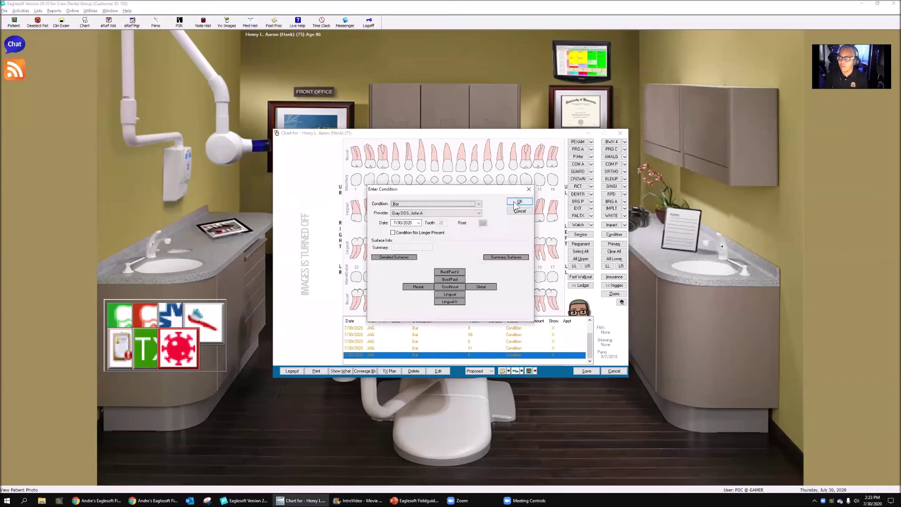
{"action": "left_click", "coordinate": [519, 201]}
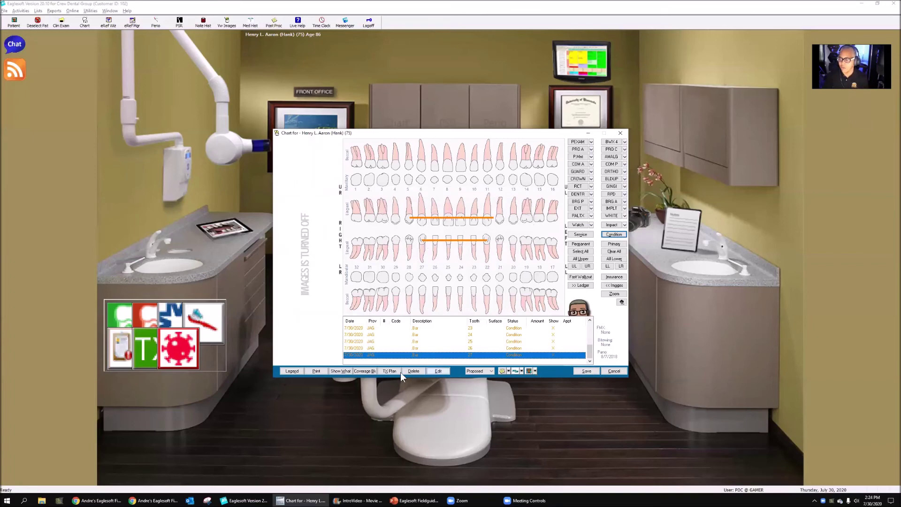
{"action": "left_click", "coordinate": [412, 371]}
Delete the remaining Bar conditions and chart an existing D8680 lingual bar on teeth 8–9
{"action": "left_click", "coordinate": [412, 370]}
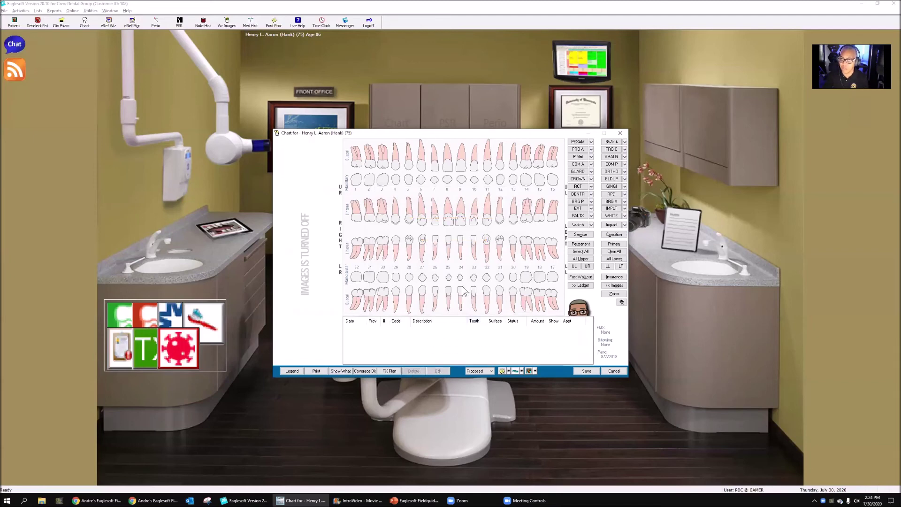
{"action": "left_click_drag", "start_coordinate": [451, 218], "coordinate": [468, 220]}
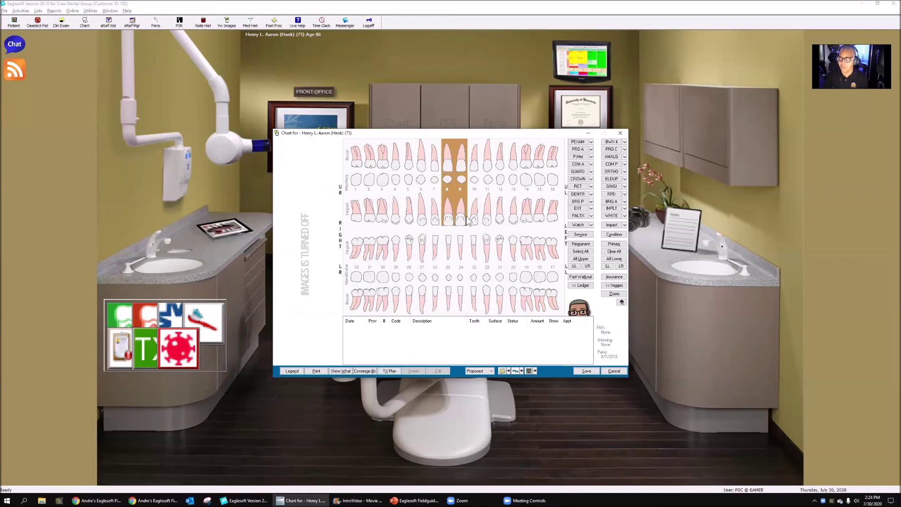
{"action": "left_click", "coordinate": [625, 171]}
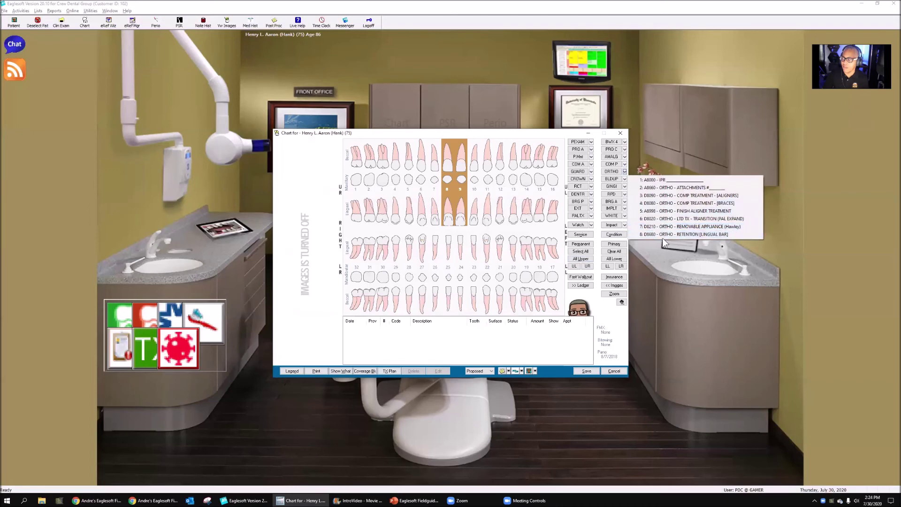
{"action": "left_click", "coordinate": [722, 235]}
{"action": "left_click", "coordinate": [481, 182]}
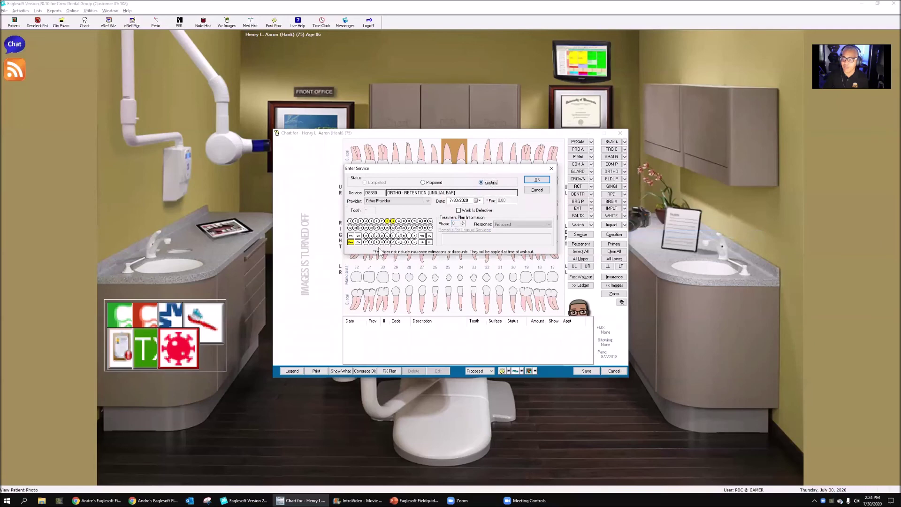
{"action": "left_click", "coordinate": [535, 180]}
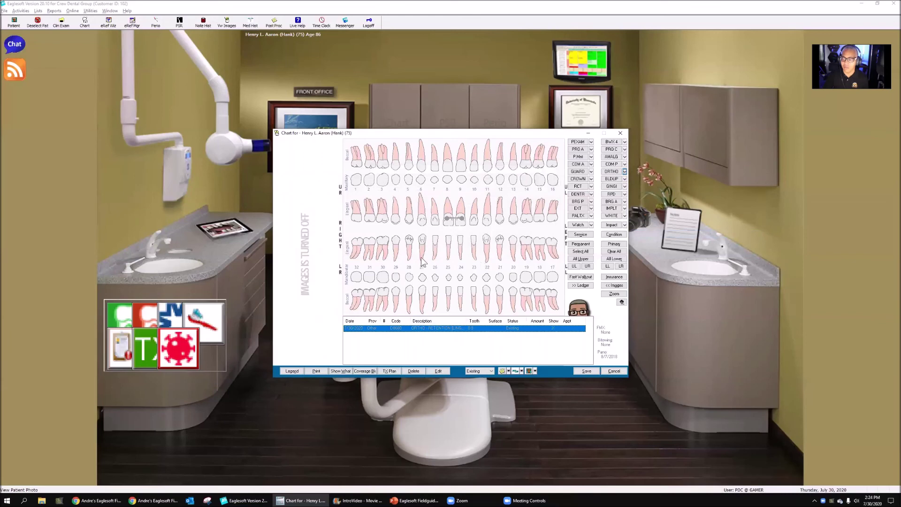
{"action": "left_click_drag", "start_coordinate": [423, 260], "coordinate": [489, 254]}
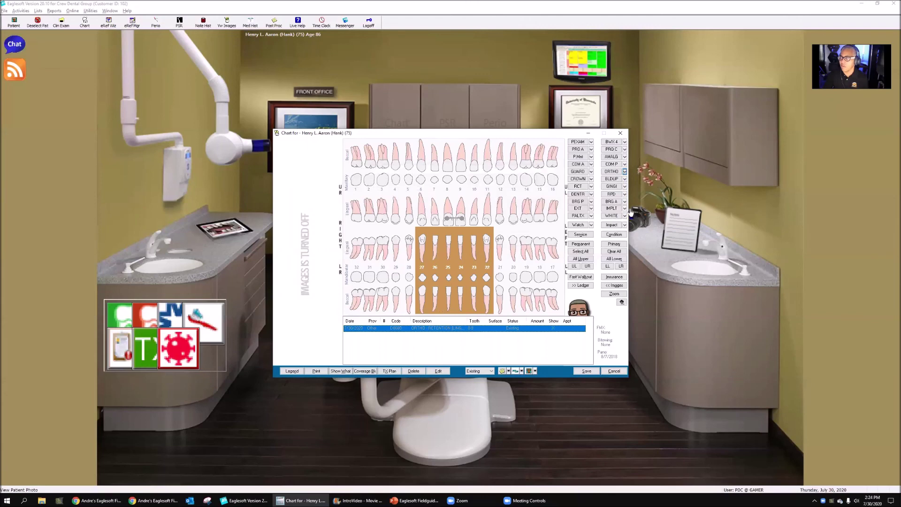
Add D8680 ORTHO RETENTION (LINGUAL BAR) from the ORTHO list as an existing service on teeth 22–27
{"action": "left_click", "coordinate": [627, 172]}
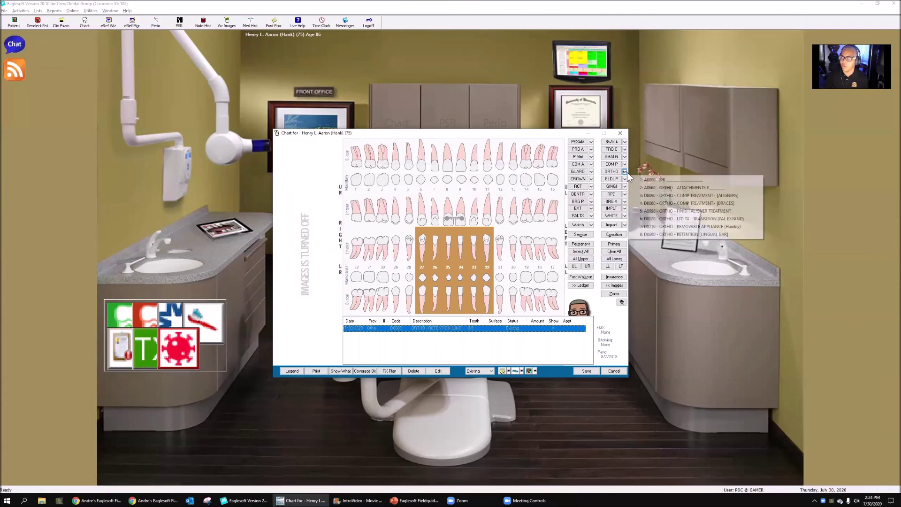
{"action": "left_click", "coordinate": [657, 234]}
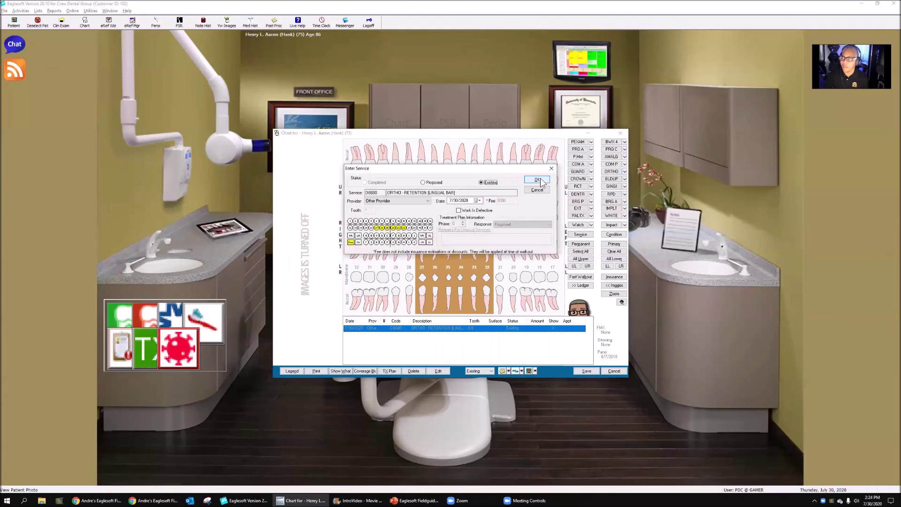
{"action": "left_click", "coordinate": [539, 181]}
{"action": "left_click", "coordinate": [512, 259]}
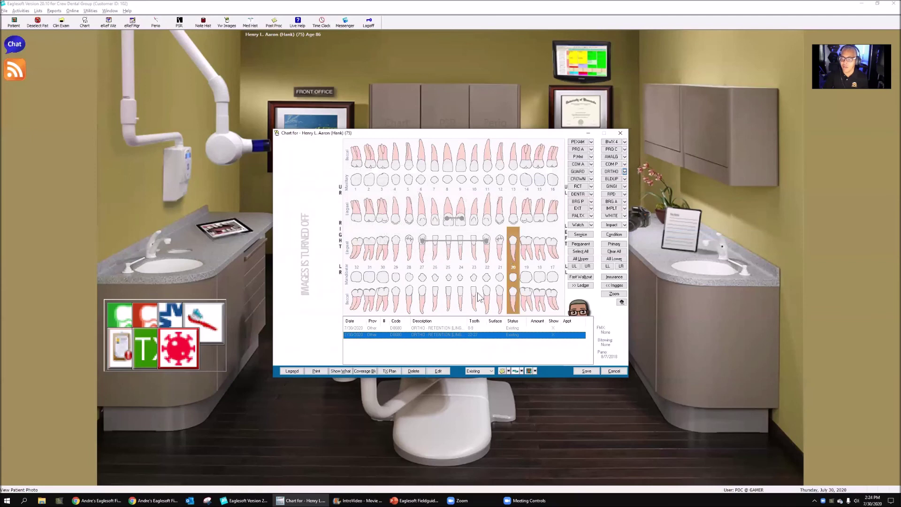
{"action": "left_click", "coordinate": [516, 284]}
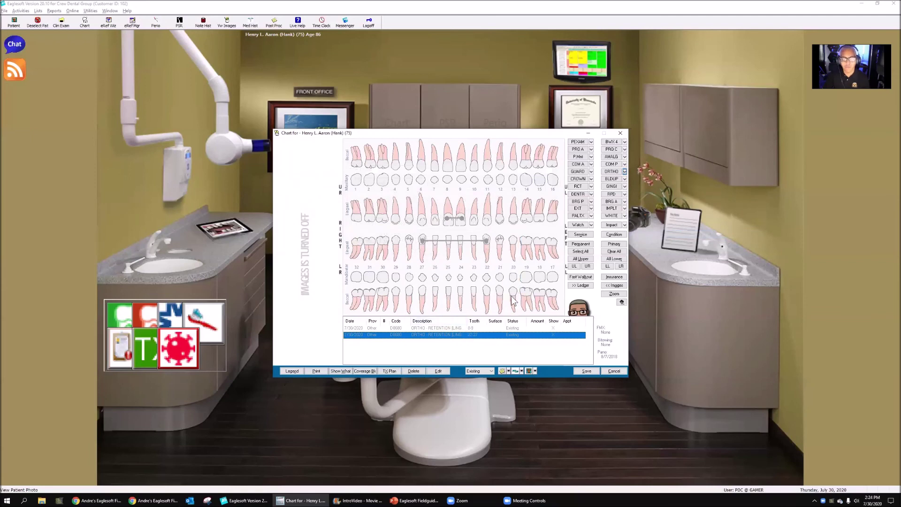